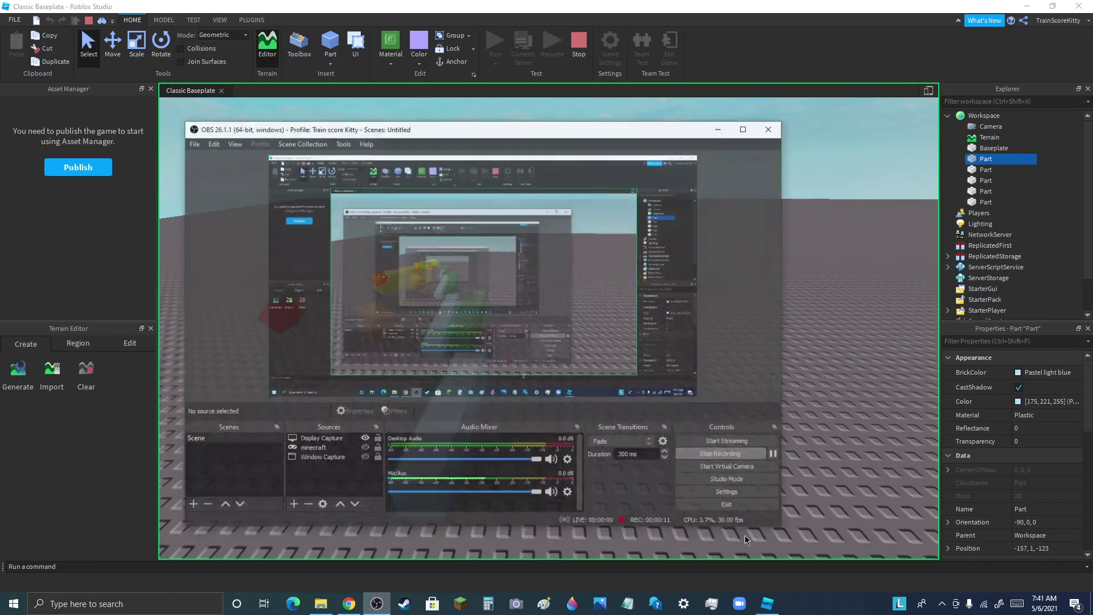
Move the five selected towers across the baseplate and rotate them onto their side to orientation 0, 0, -90.
left_click(784, 446)
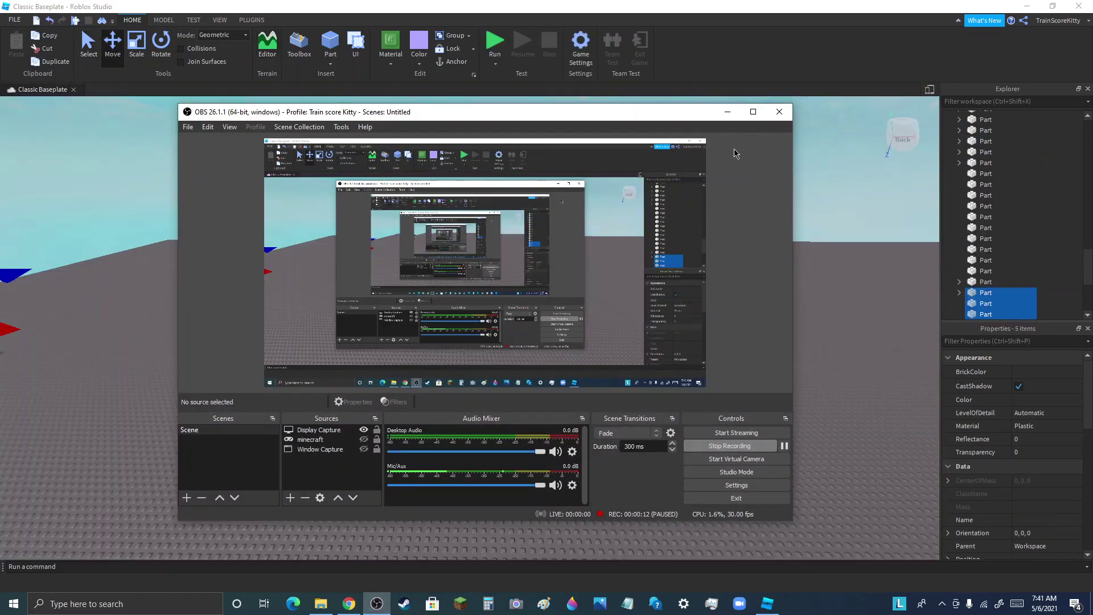
left_click(727, 112)
left_click_drag(19, 342, 608, 343)
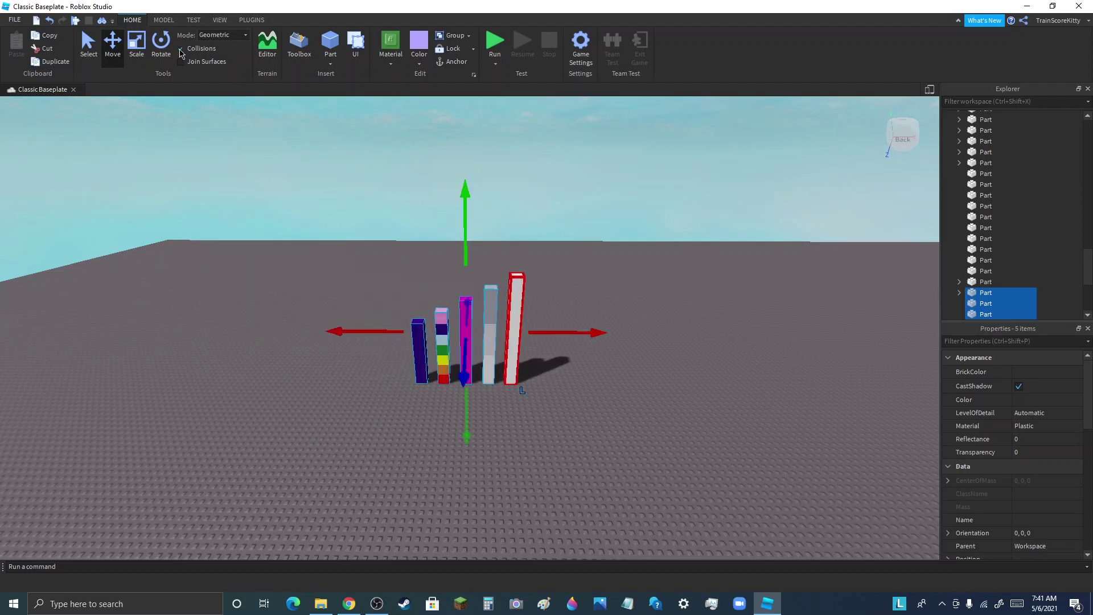
left_click(161, 45)
left_click_drag(511, 296, 543, 273)
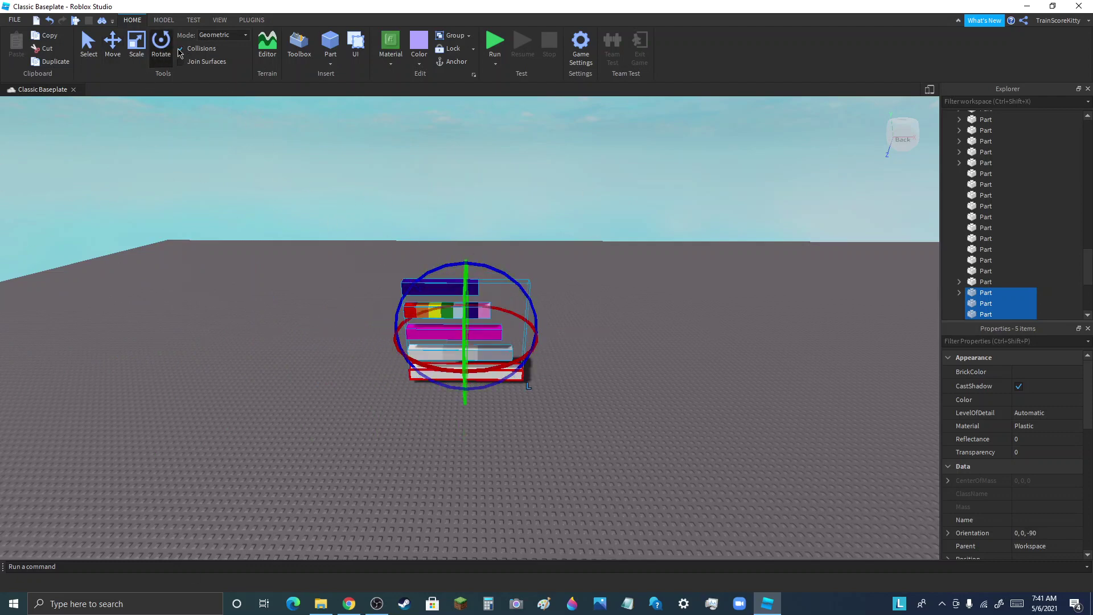
left_click(372, 606)
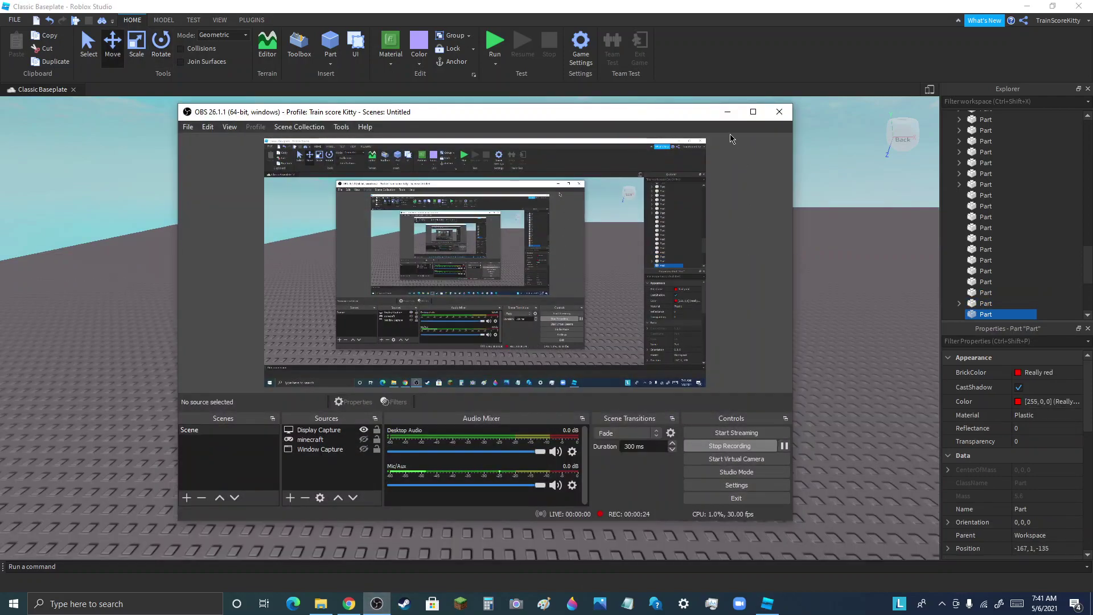
Stack a copy of the red block on top of it and color both blocks Bright orange.
left_click(727, 112)
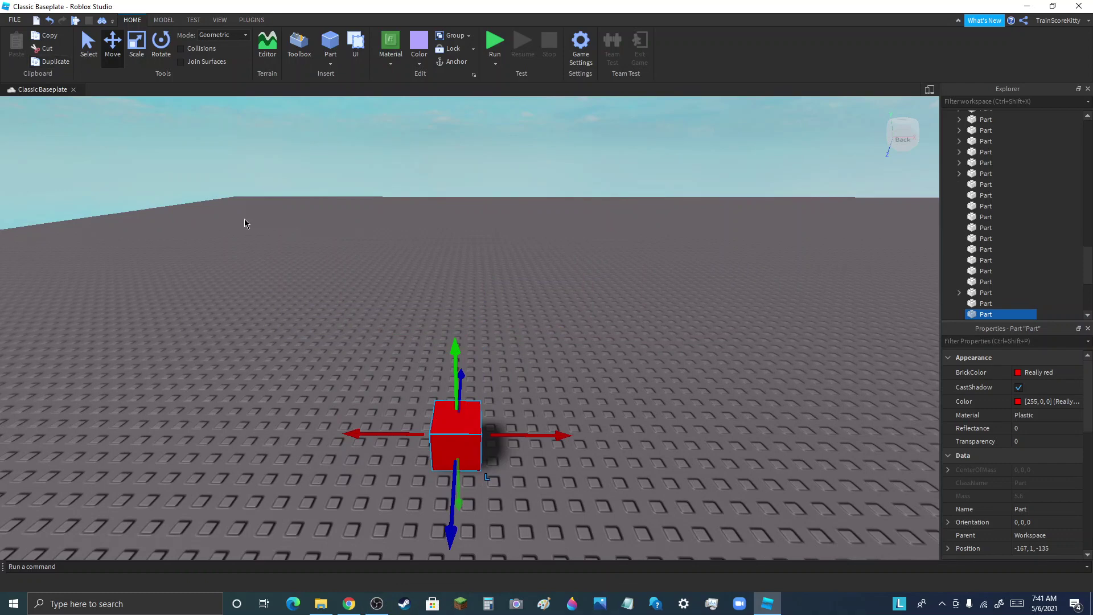
left_click_drag(482, 464, 473, 429)
left_click(429, 408, "ctrl")
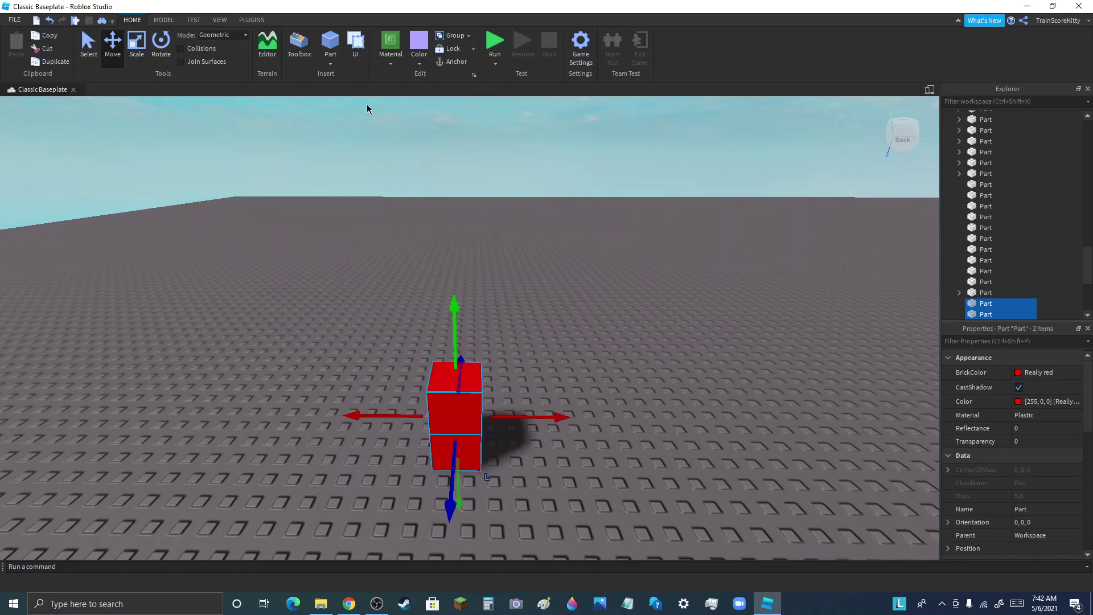
left_click(419, 63)
left_click(451, 194)
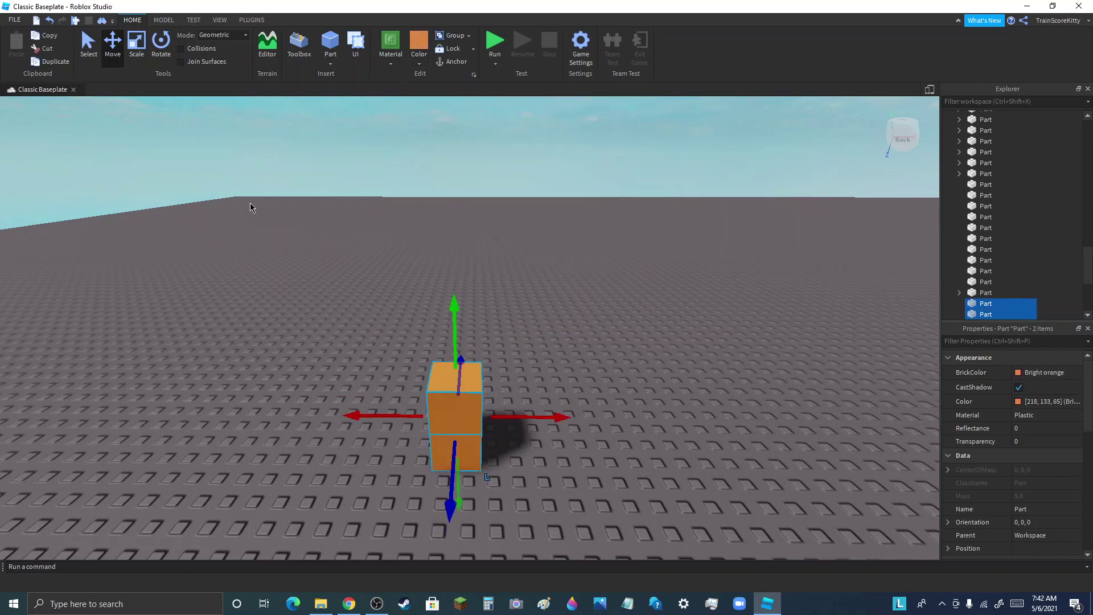
left_click(250, 203)
Color the upper block of the orange stack Really red.
left_click(457, 412)
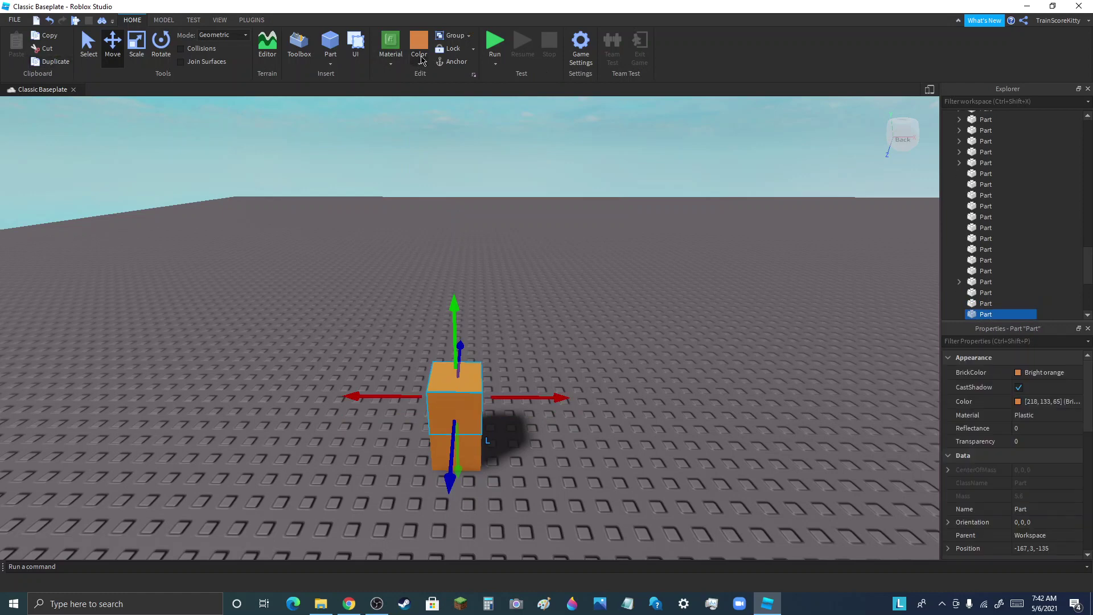
left_click(421, 62)
left_click(583, 164)
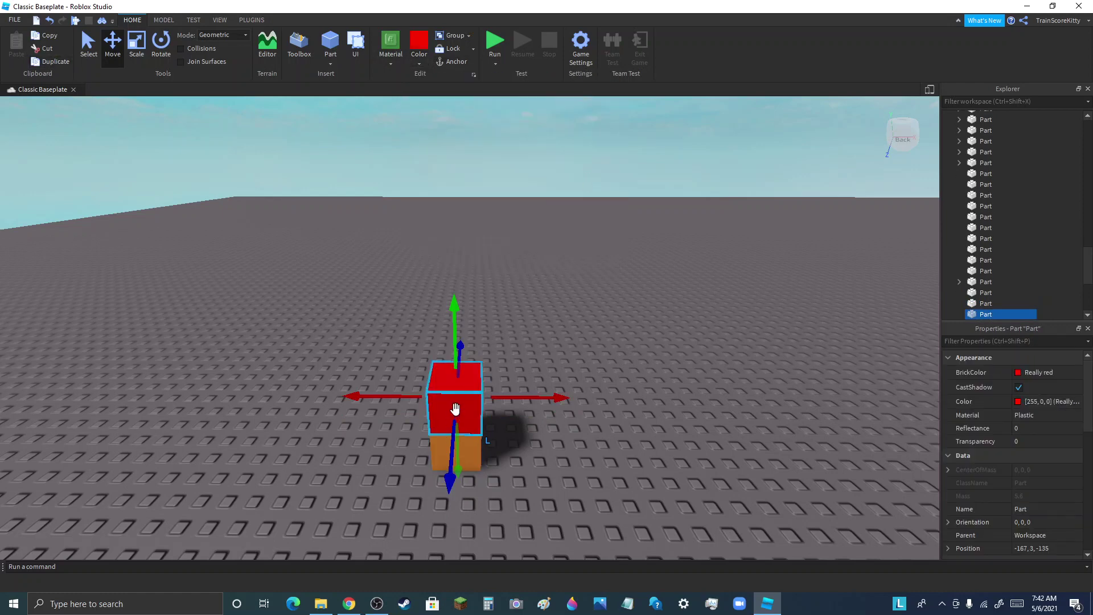
Stack a third block above the red one and color all three blocks New Yeller.
left_click_drag(456, 410, 458, 382)
left_click(544, 413)
left_click_drag(543, 414, 464, 161)
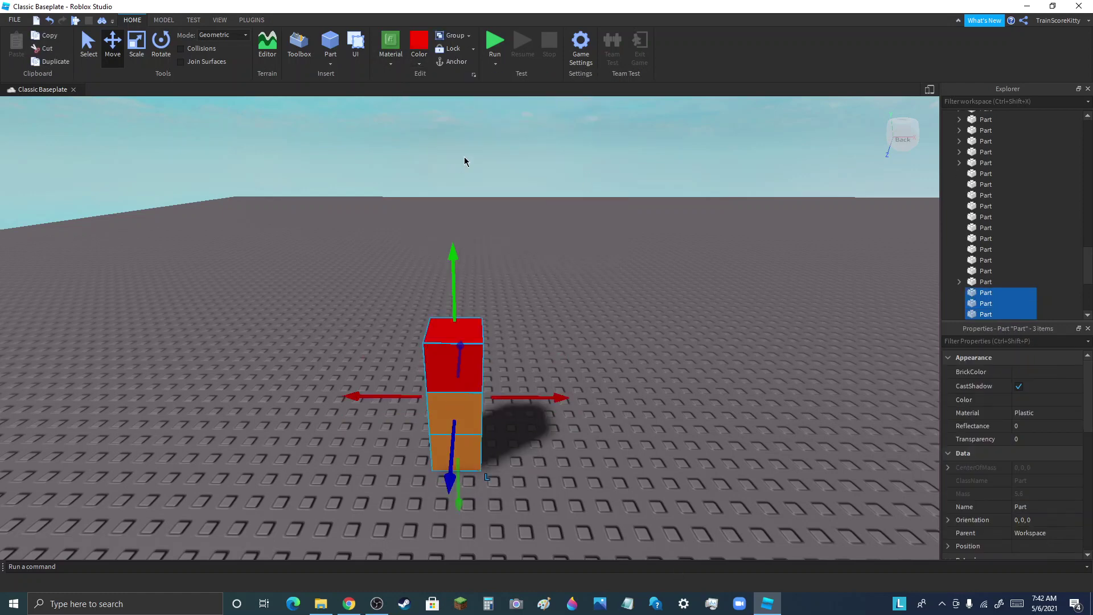
left_click(420, 64)
left_click(435, 163)
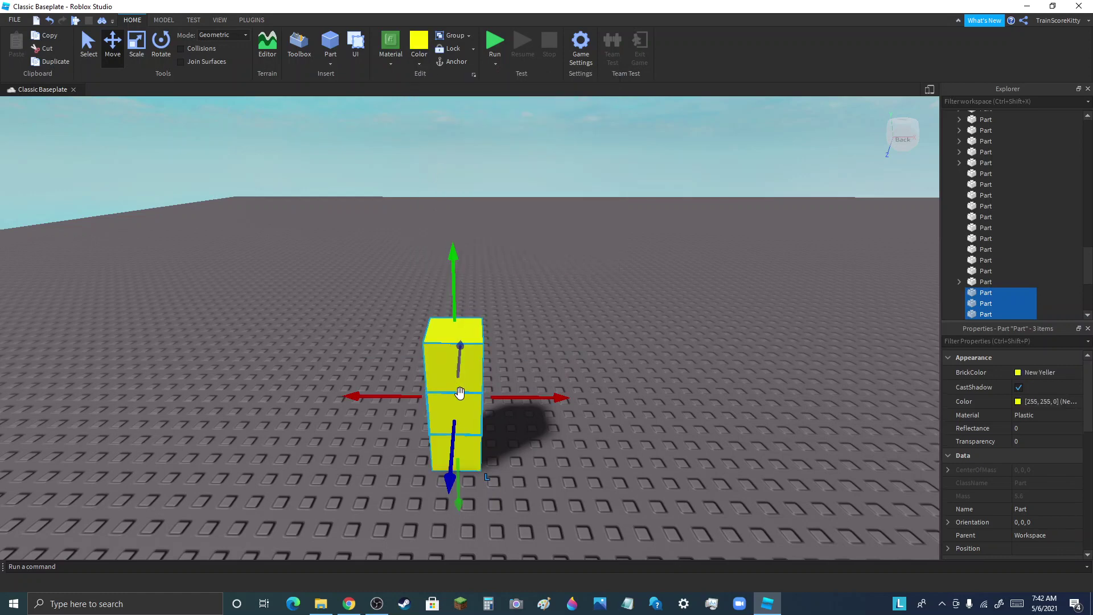
Move the three stacked yellow blocks far away from their spot on the baseplate.
scroll(460, 393, "down", 6)
left_click_drag(369, 20, 3, 300)
left_click(368, 601)
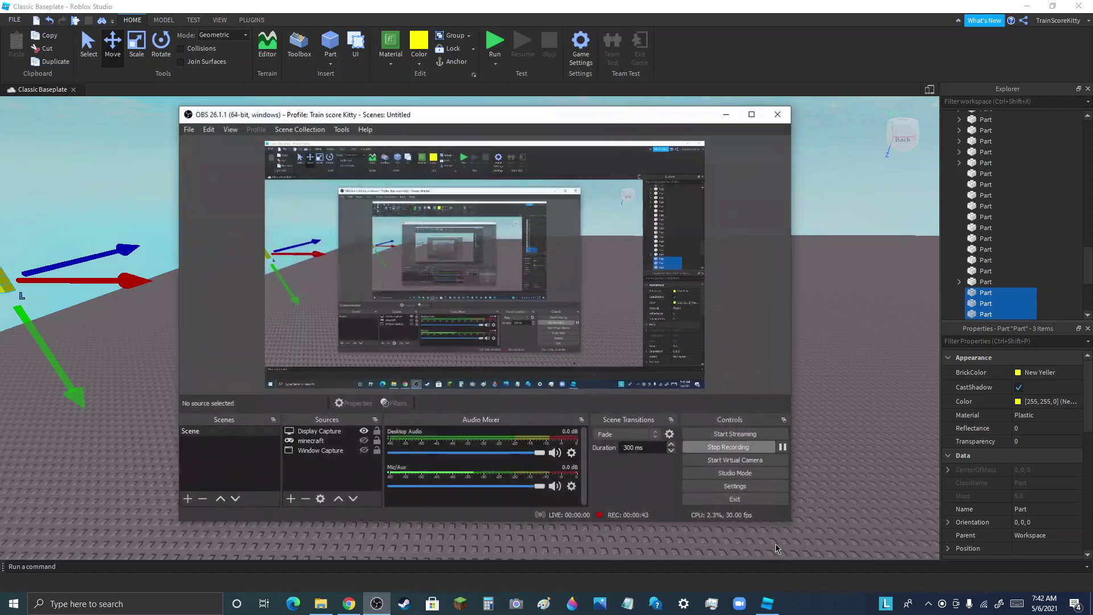
left_click(784, 446)
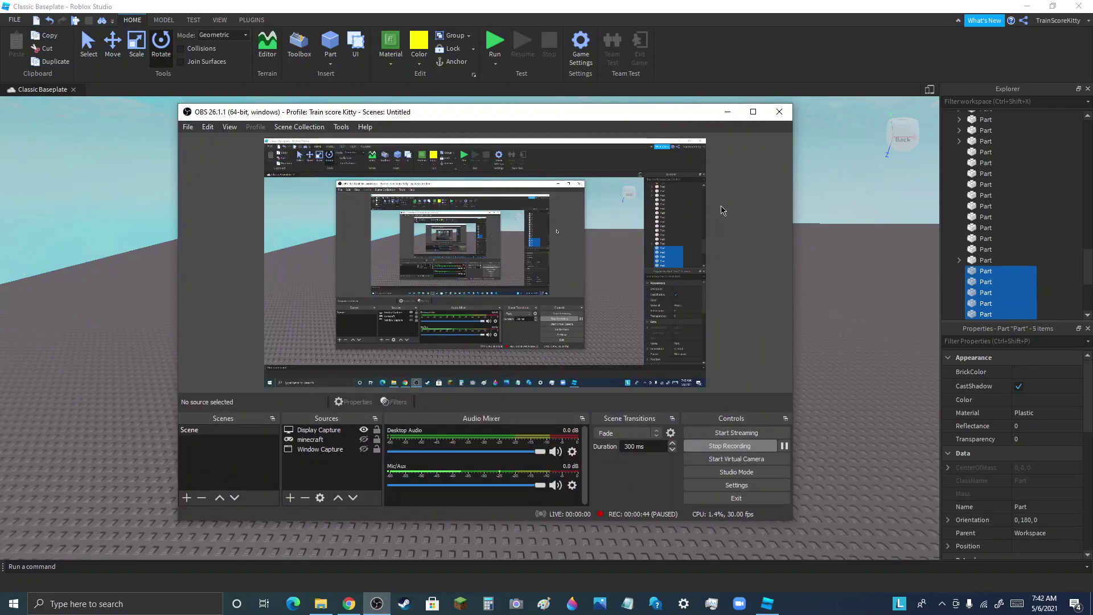
Rotate the row of five selected towers about the vertical axis to orientation 0, 0, 0.
left_click(720, 112)
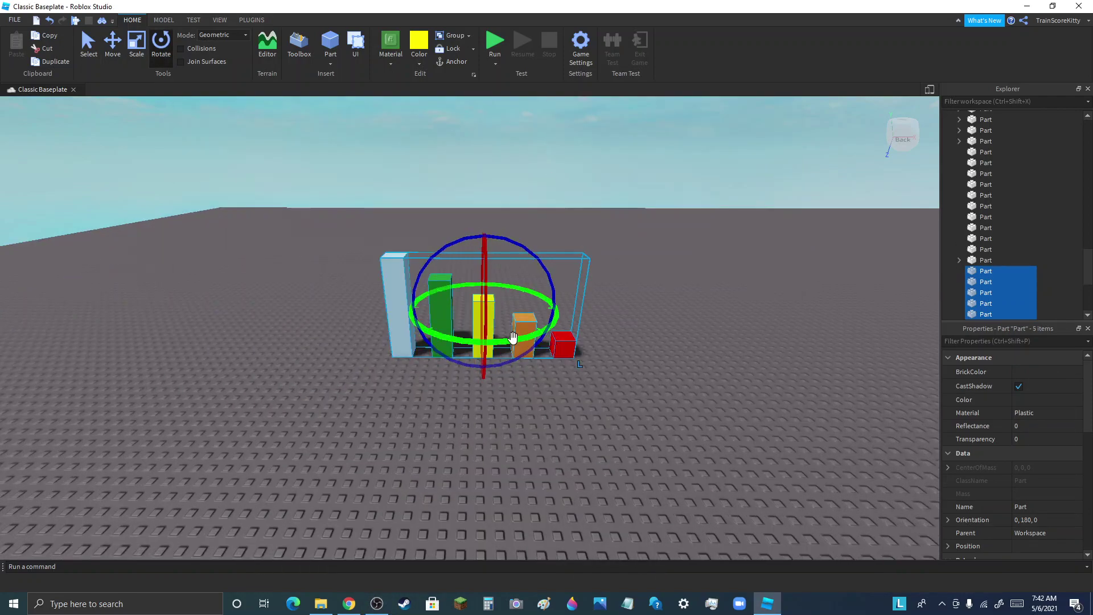
left_click_drag(514, 337, 292, 218)
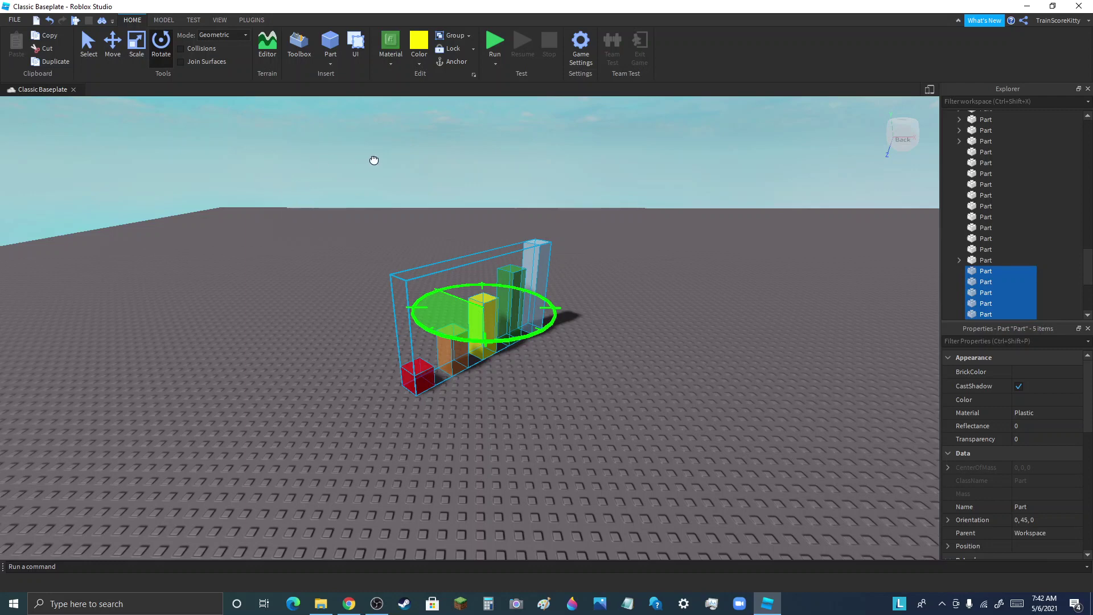
left_click_drag(375, 160, 588, 182)
Scale the five selected towers up proportionally.
key("ctrl+2")
key("ctrl+3")
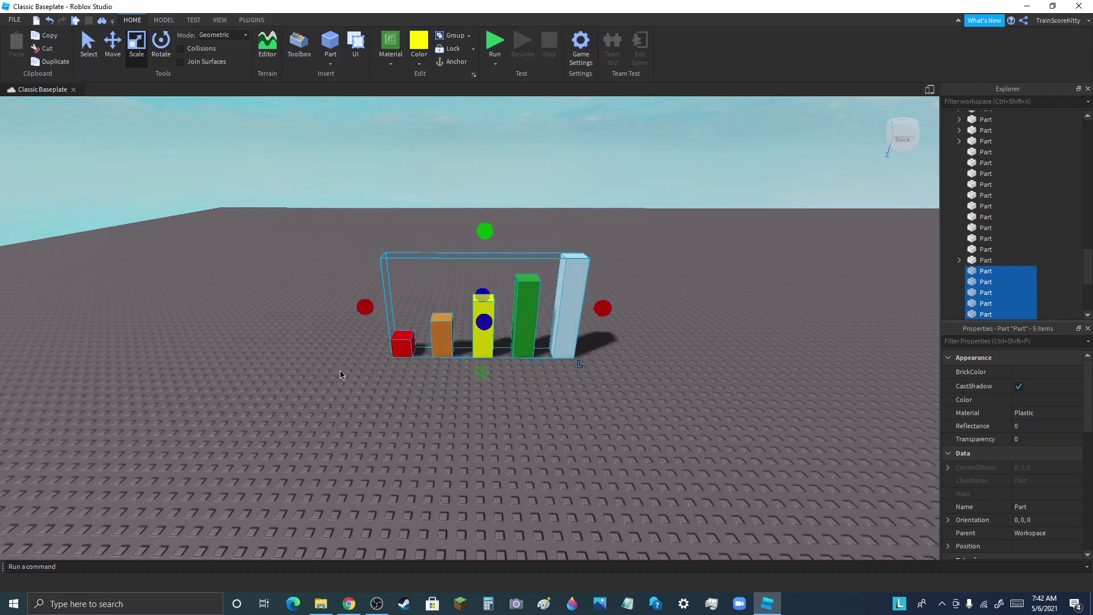
scroll(341, 375, "down", 10)
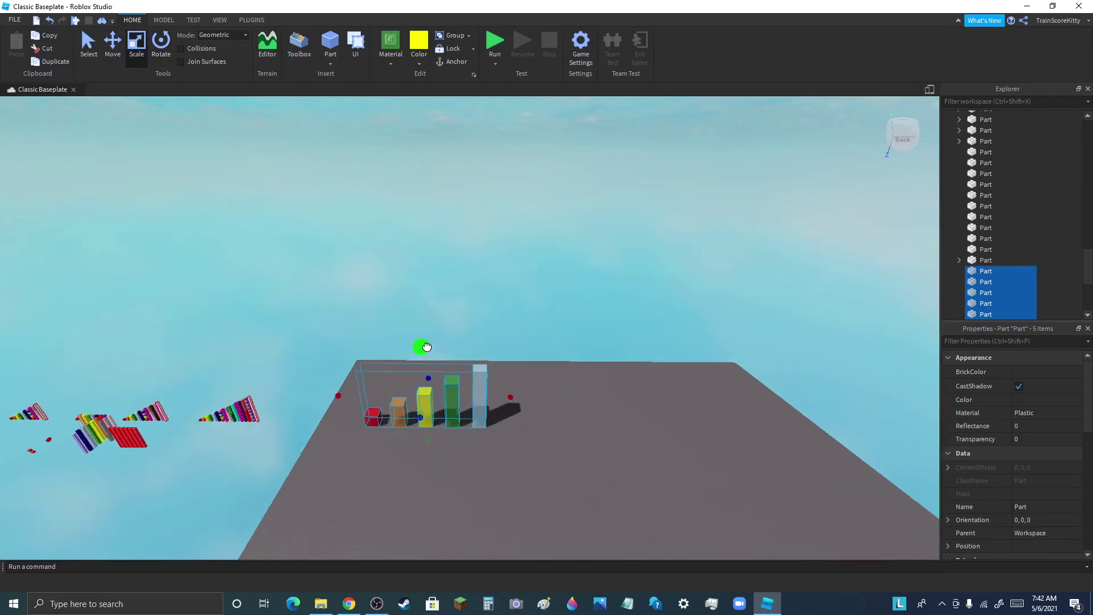
left_click_drag(426, 347, 356, 5, "shift")
left_click_drag(757, 330, 696, 448, "shift")
right_click_drag(637, 427, 640, 427)
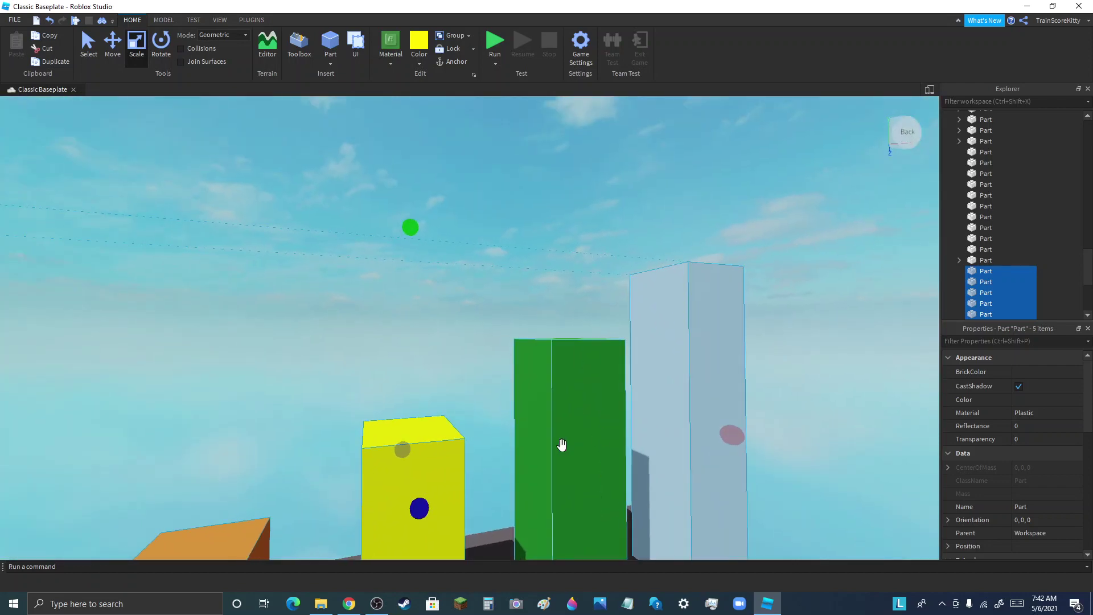
left_click(376, 604)
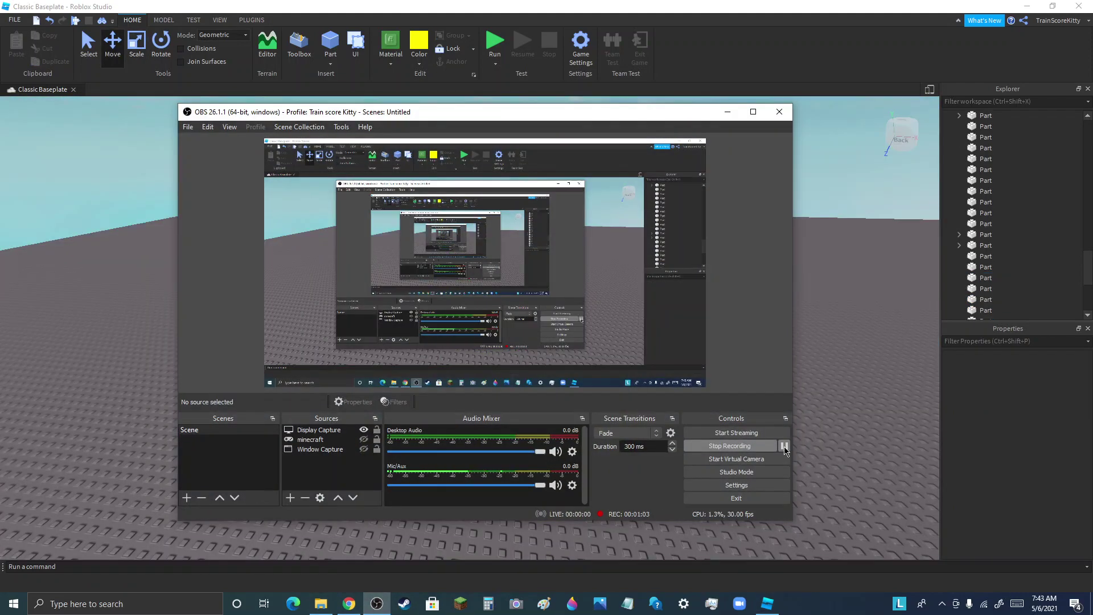
Scale the red-outlined white tower at the end of the row down to a single cube.
left_click(727, 112)
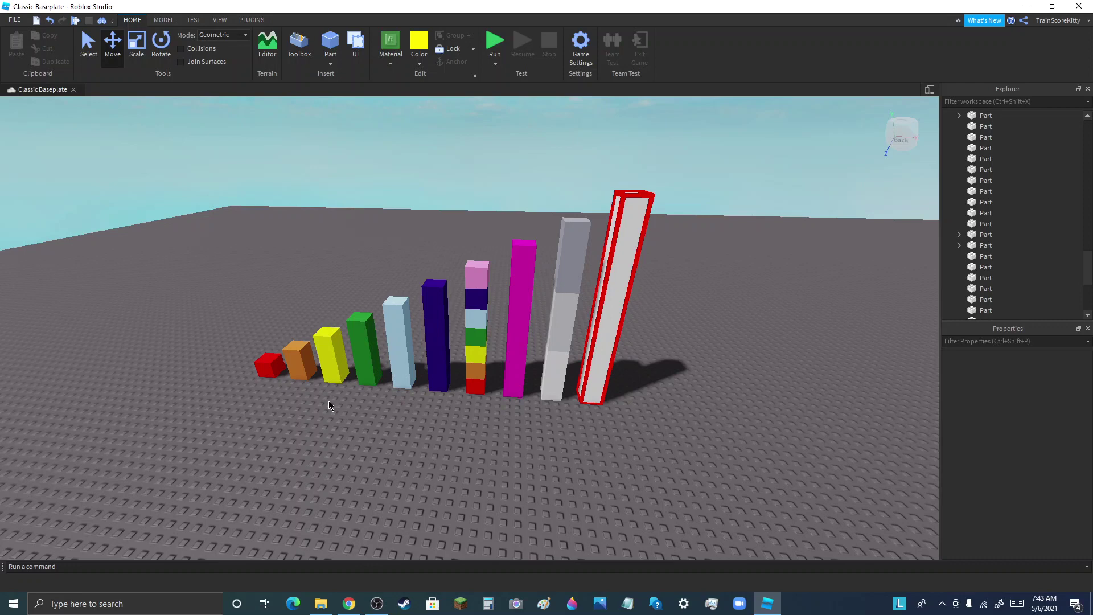
left_click_drag(599, 330, 593, 405)
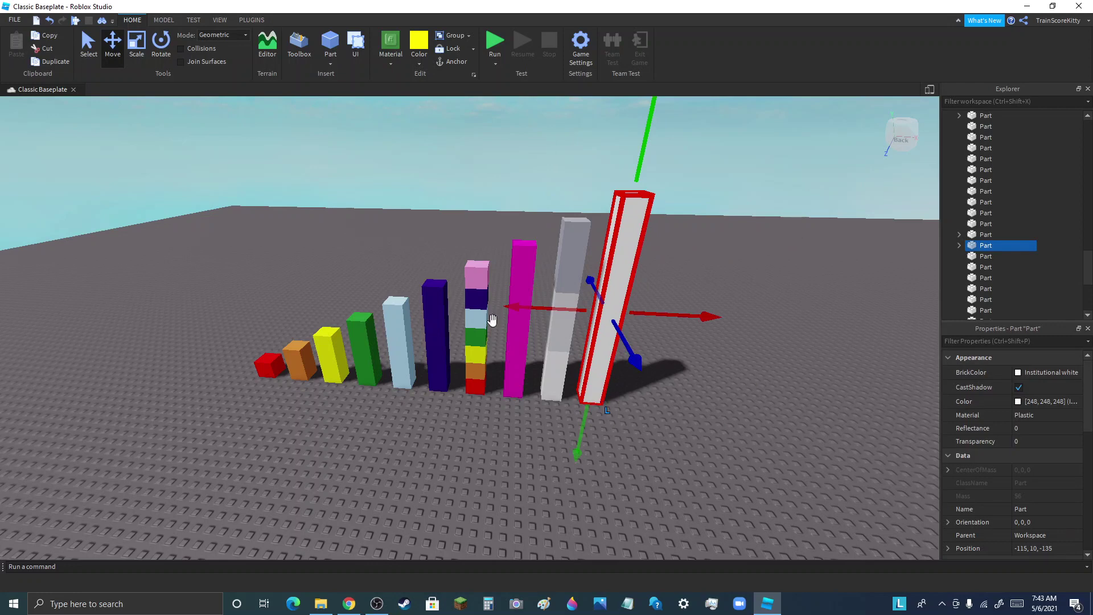
left_click(137, 51)
left_click_drag(640, 167, 387, 238)
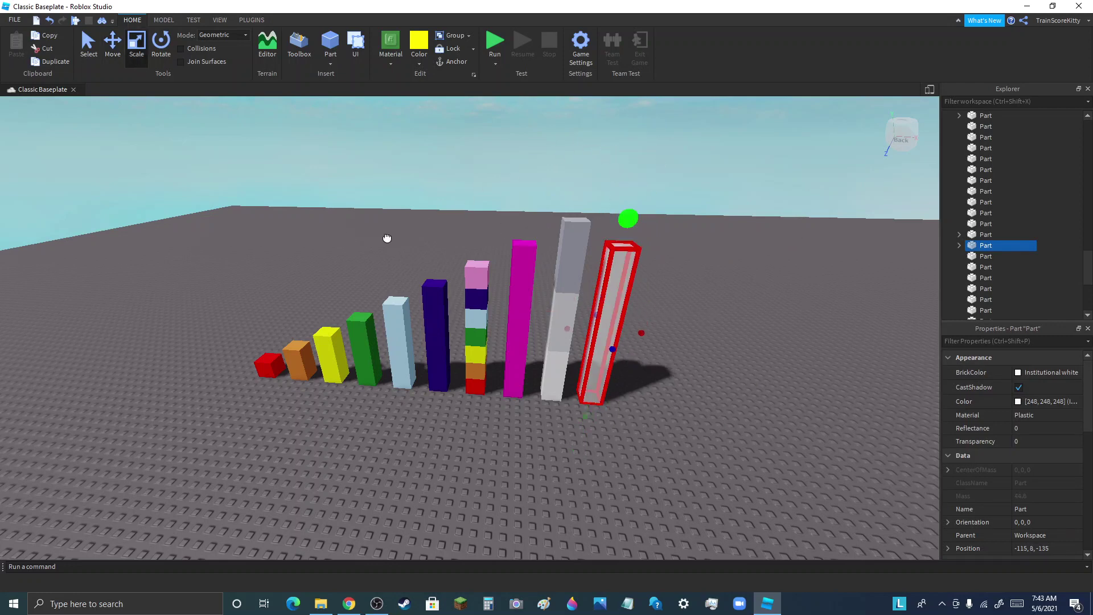
left_click_drag(230, 348, 412, 470)
left_click(432, 482)
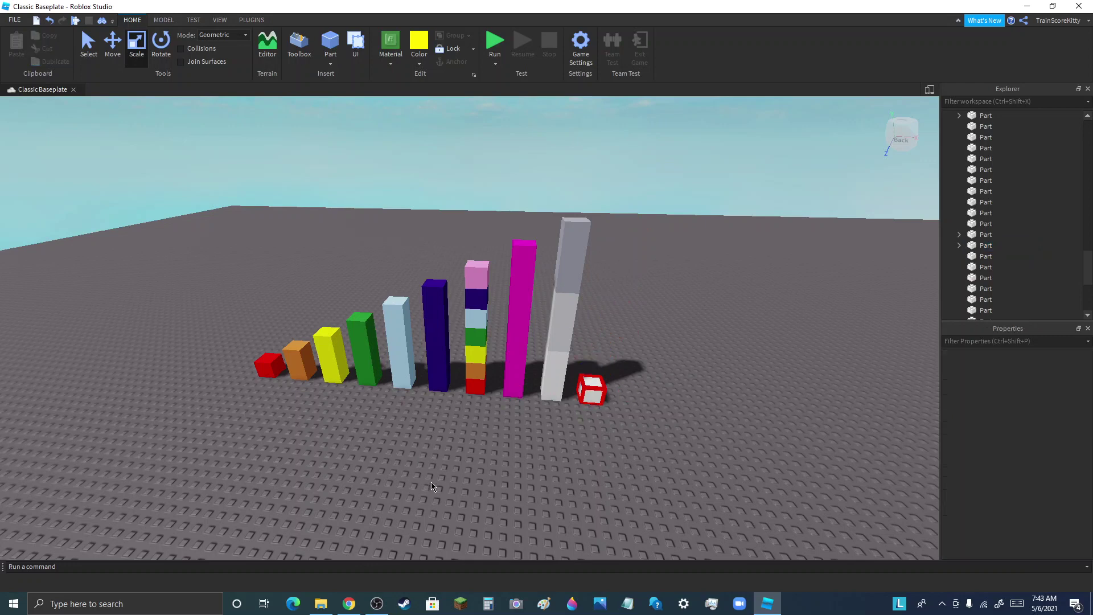
Ungroup the grey tower model named Nine into its separate parts.
scroll(692, 336, "up", 3)
left_click(500, 337)
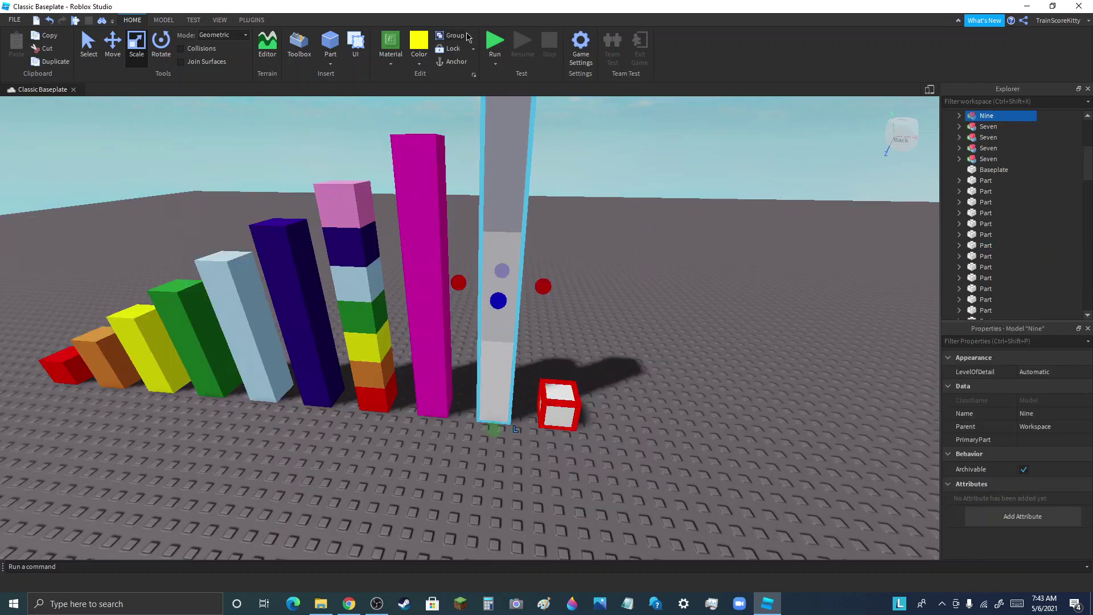
left_click(468, 35)
left_click(478, 61)
left_click(651, 210)
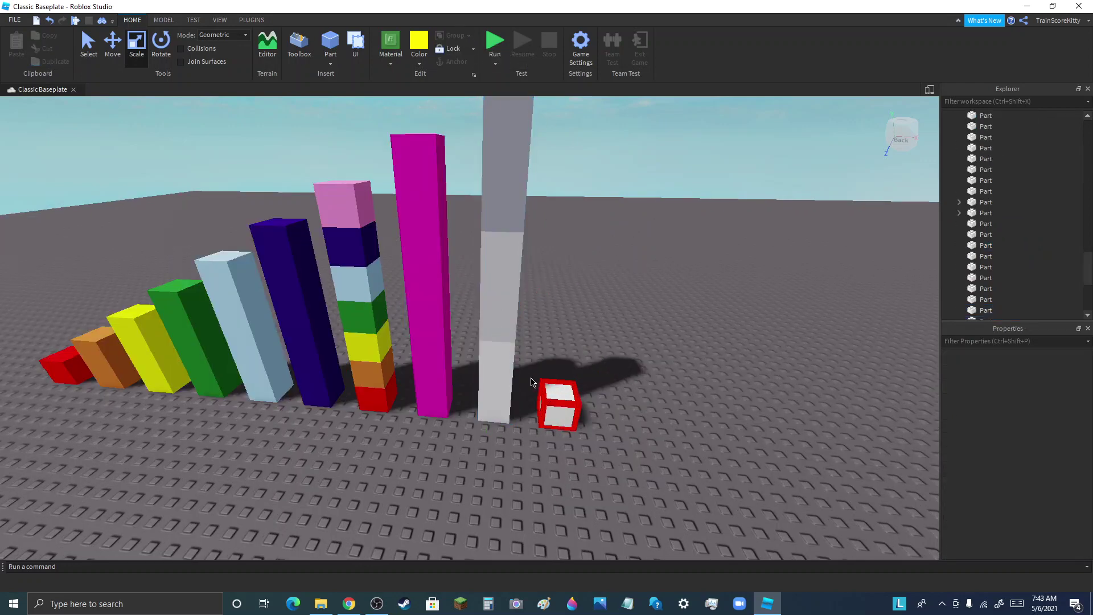
Reduce the grey tower to two stacked cubes by scaling its lower sections down and deleting the top section.
left_click(503, 347)
left_click(495, 397)
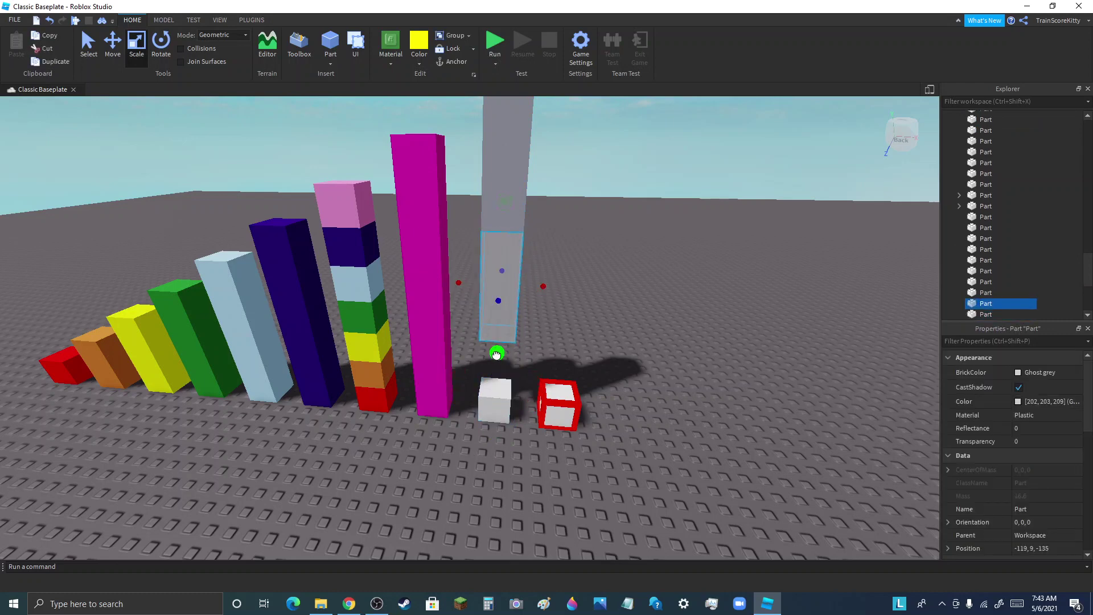
left_click_drag(506, 203, 512, 455)
left_click(663, 173)
left_click(502, 174)
key("Delete")
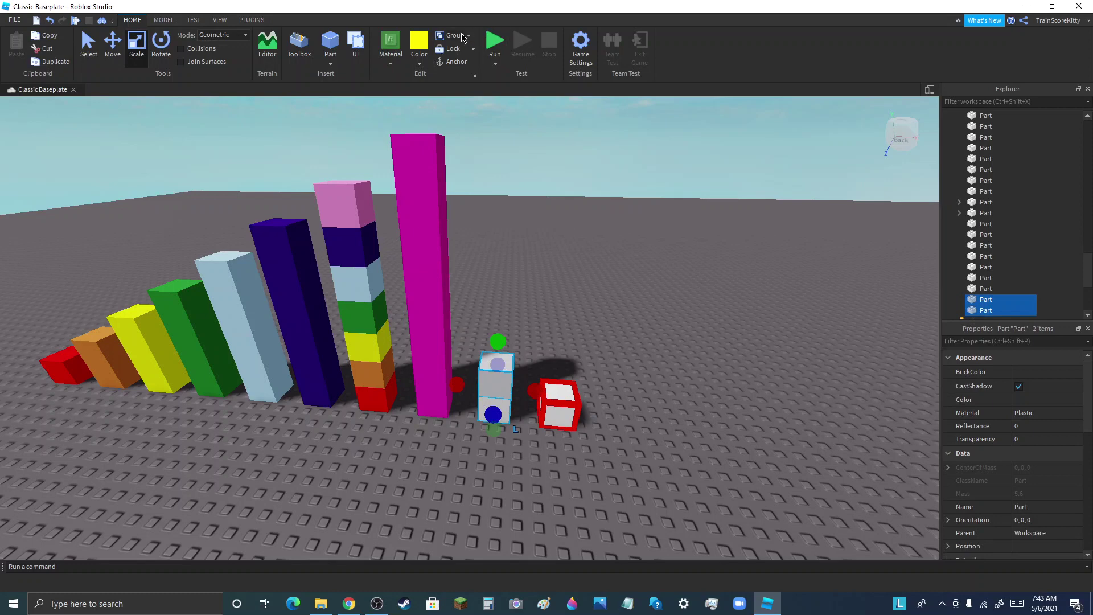
Scale the magenta tower down to about three cubes high.
left_click(420, 312)
left_click_drag(417, 104, 434, 304)
left_click(496, 303)
scroll(487, 306, "down", 3)
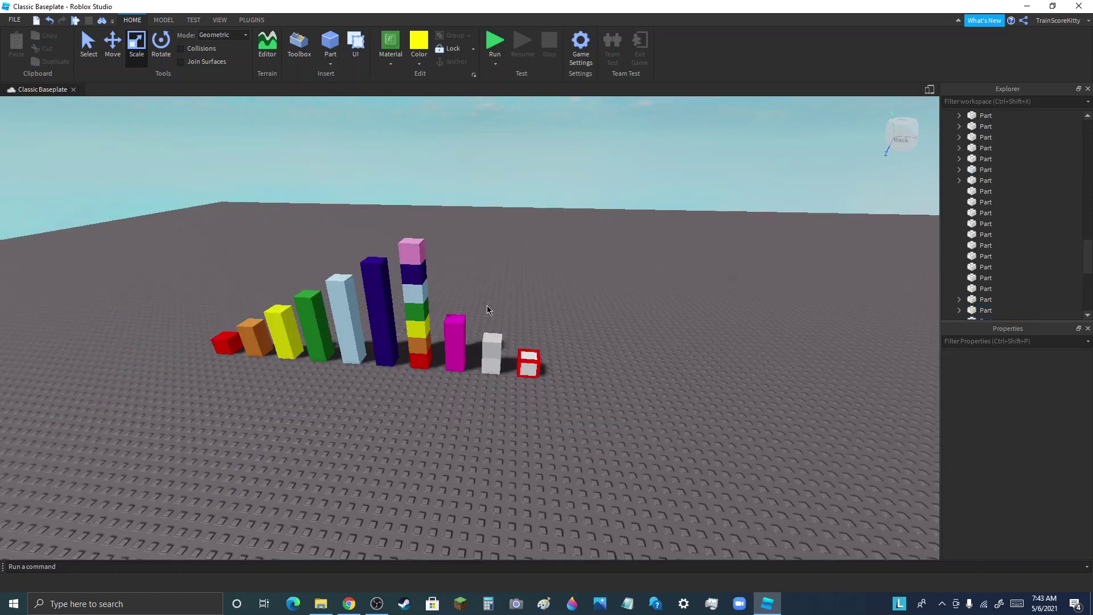
Ungroup the rainbow tower model named Seven into its separate blocks.
scroll(424, 312, "up", 3)
left_click(412, 313)
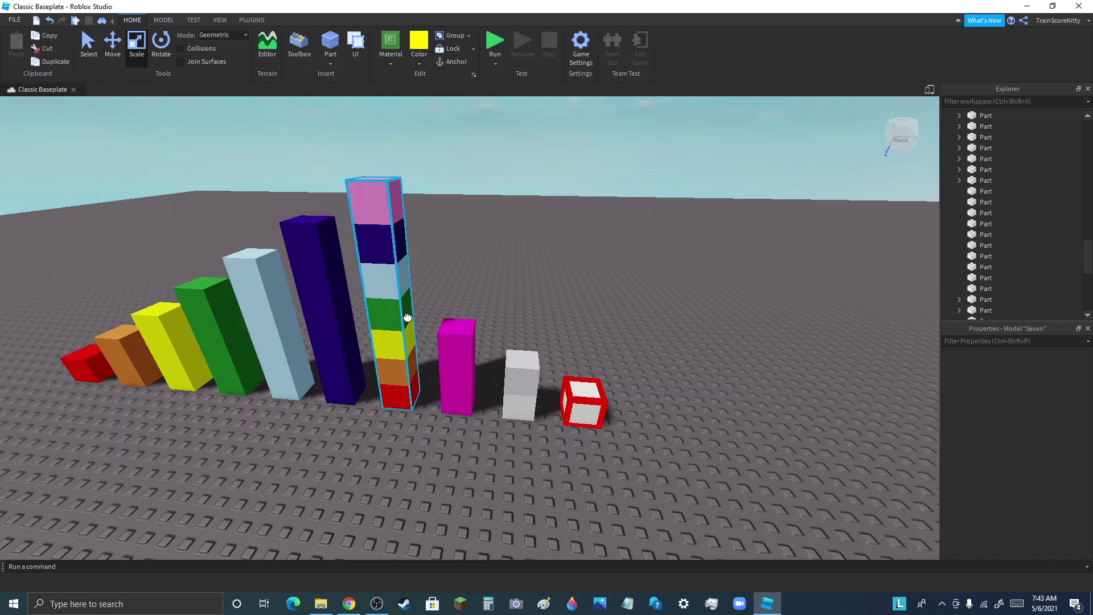
left_click(472, 36)
left_click(473, 62)
Delete the pink, dark indigo and light blue blocks from the top of the rainbow tower.
left_click(391, 189)
key("Delete")
left_click(381, 243)
key("Delete")
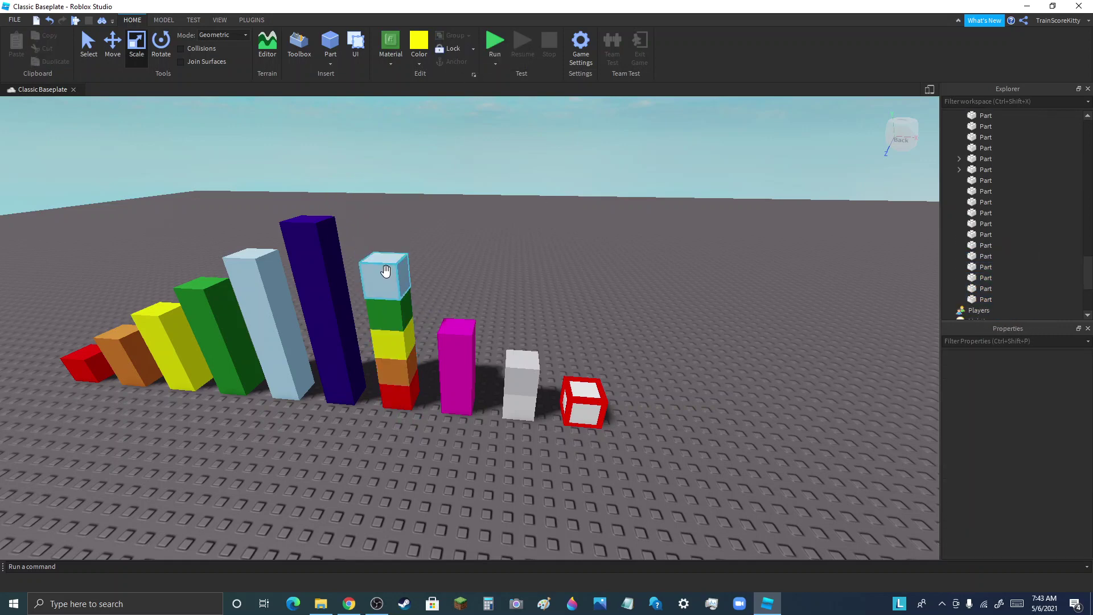
left_click(386, 271)
key("Delete")
scroll(457, 273, "down", 5)
scroll(391, 276, "up", 5)
Shorten the dark indigo tower to about five cubes high and stretch the light blue tower to about six.
left_click(383, 278)
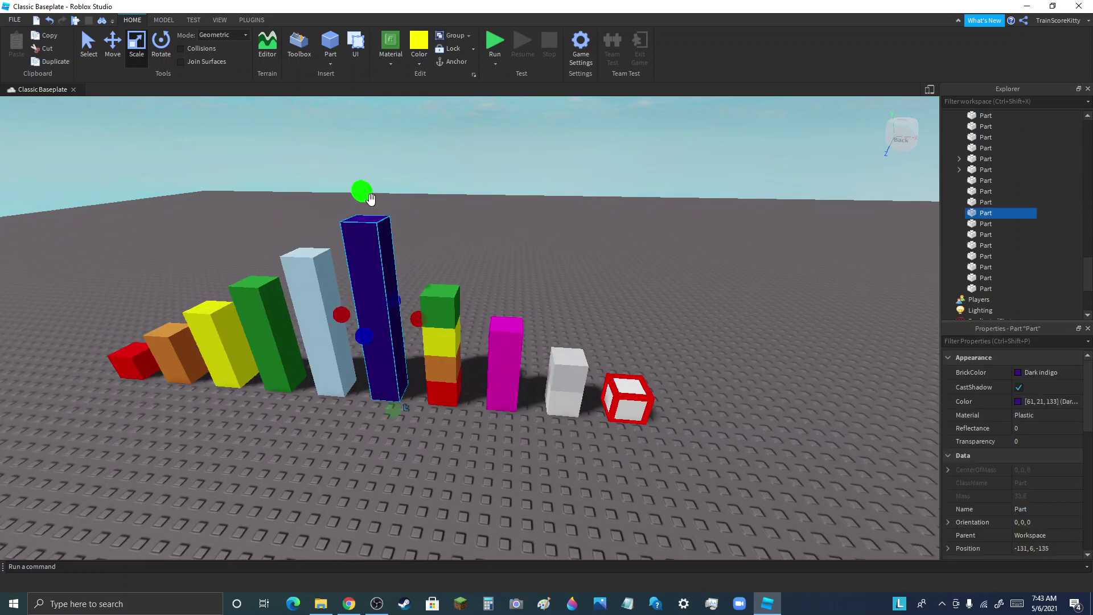
left_click_drag(370, 198, 381, 243)
left_click(298, 268)
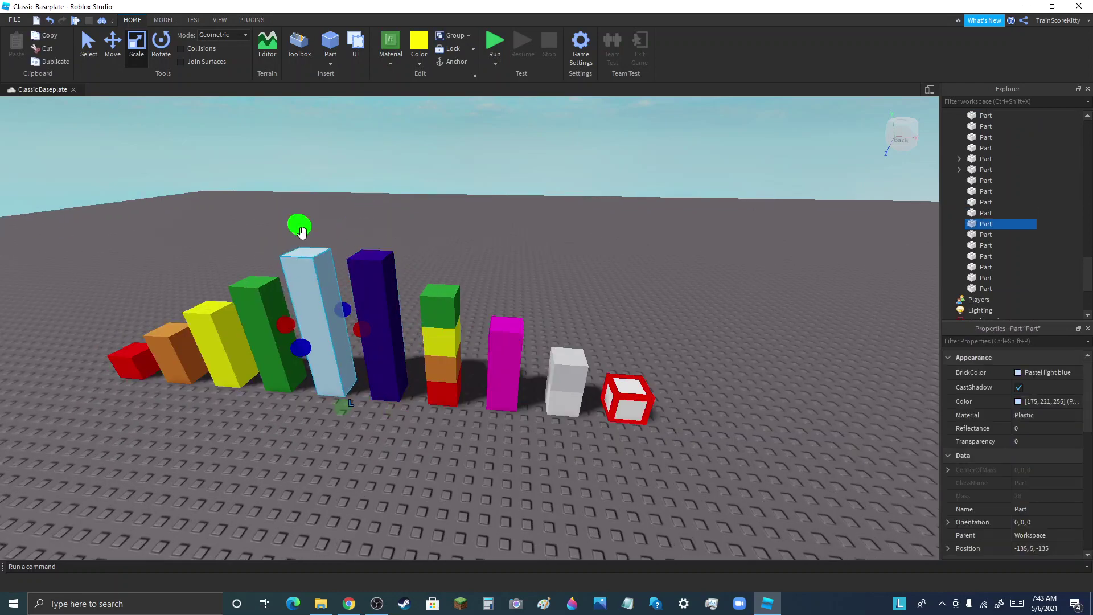
left_click_drag(298, 225, 289, 181)
Stretch the green tower to about seven cubes high and the yellow tower to about eight.
left_click(261, 289)
left_click_drag(254, 263, 235, 150)
key("a")
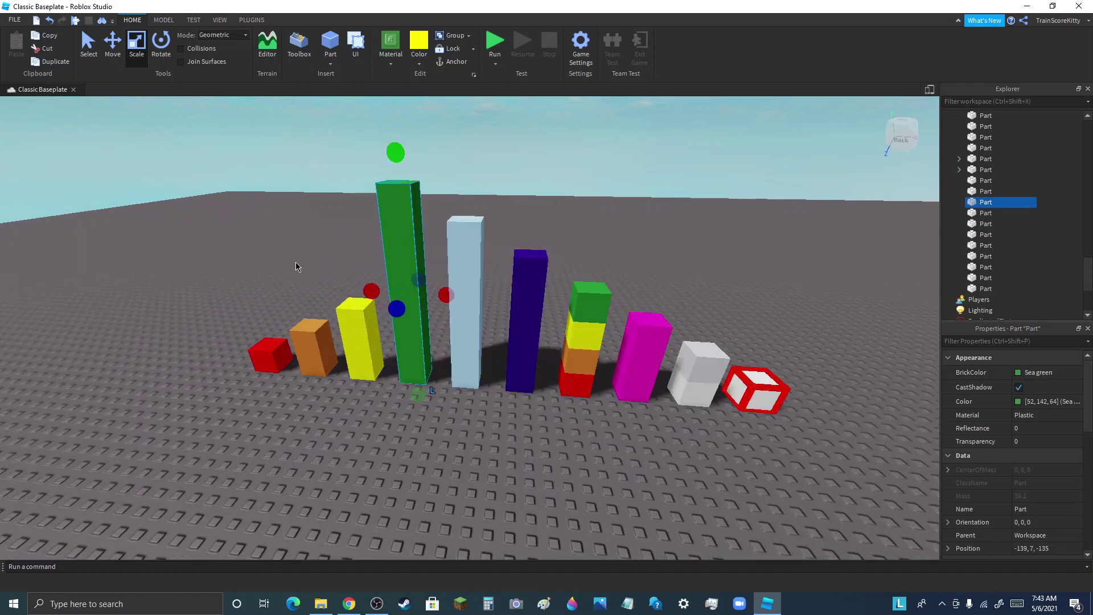
left_click(345, 325)
left_click_drag(355, 280, 321, 109)
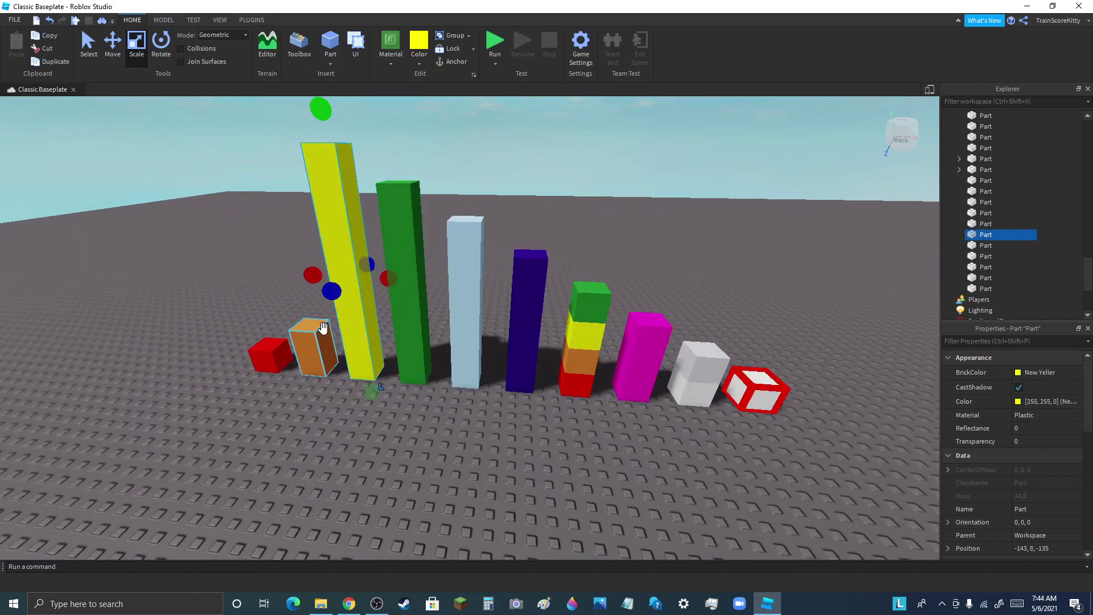
Stretch the orange tower upward to about nine cubes high.
left_click(329, 357)
scroll(329, 357, "down", 3)
left_click_drag(314, 319, 314, 190)
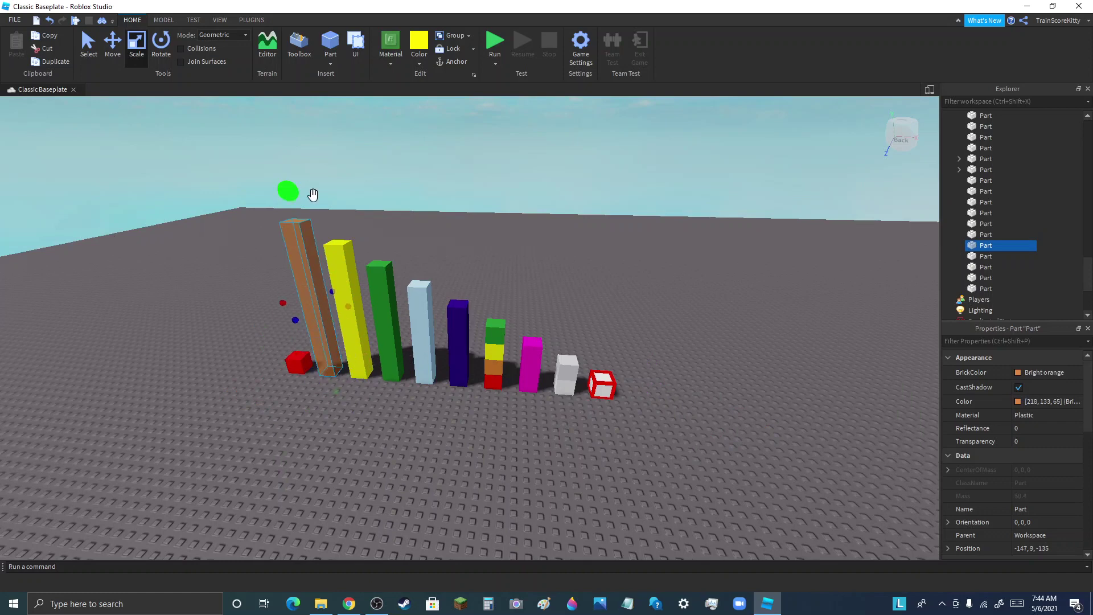
Stretch the red cube at the tall end of the row upward to about ten cubes high.
left_click(298, 362)
left_click_drag(288, 330, 279, 161)
left_click(288, 164)
scroll(172, 223, "up", 5)
scroll(421, 254, "down", 3)
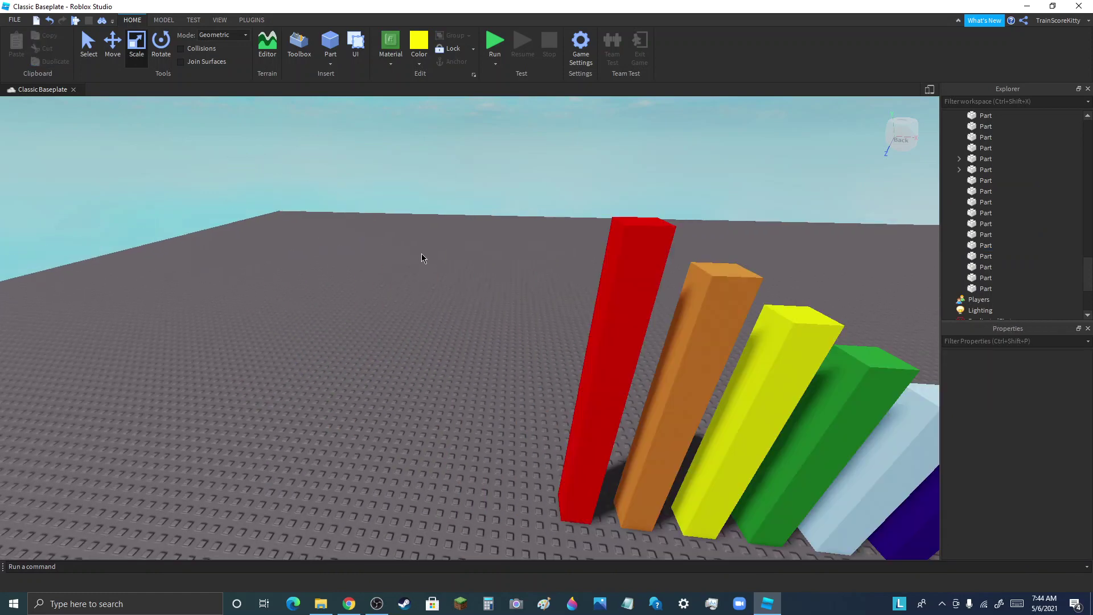
Move the orange tower out of the row onto the open baseplate in front of the red tower.
scroll(414, 254, "down", 3)
scroll(432, 294, "down", 3)
scroll(498, 312, "up", 8)
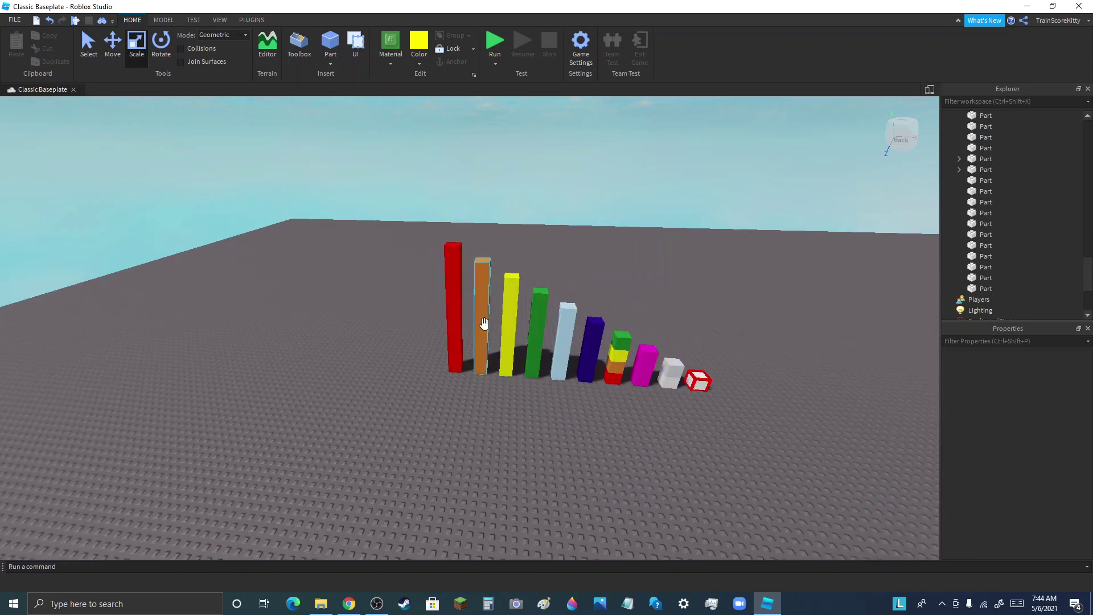
scroll(450, 377, "down", 5)
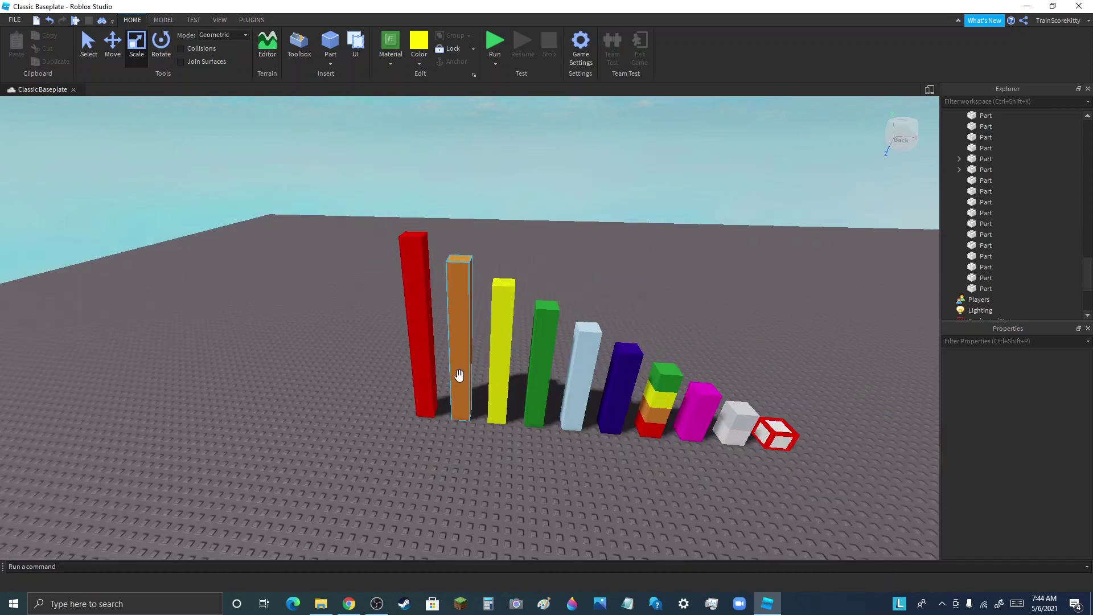
left_click(452, 375)
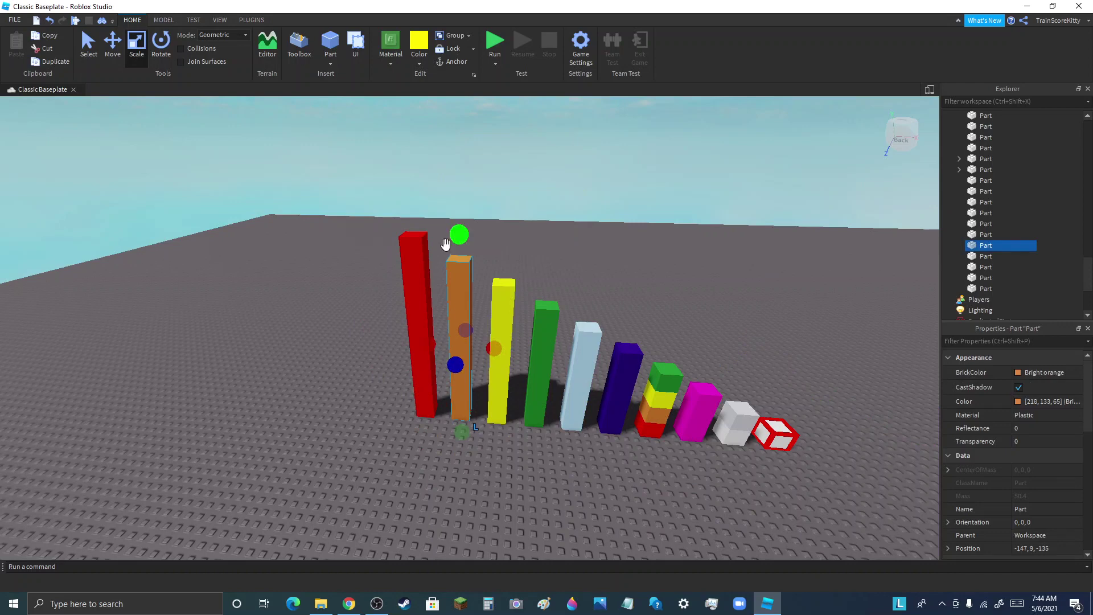
left_click_drag(450, 297, 302, 527)
scroll(297, 302, "down", 5)
scroll(296, 345, "up", 5)
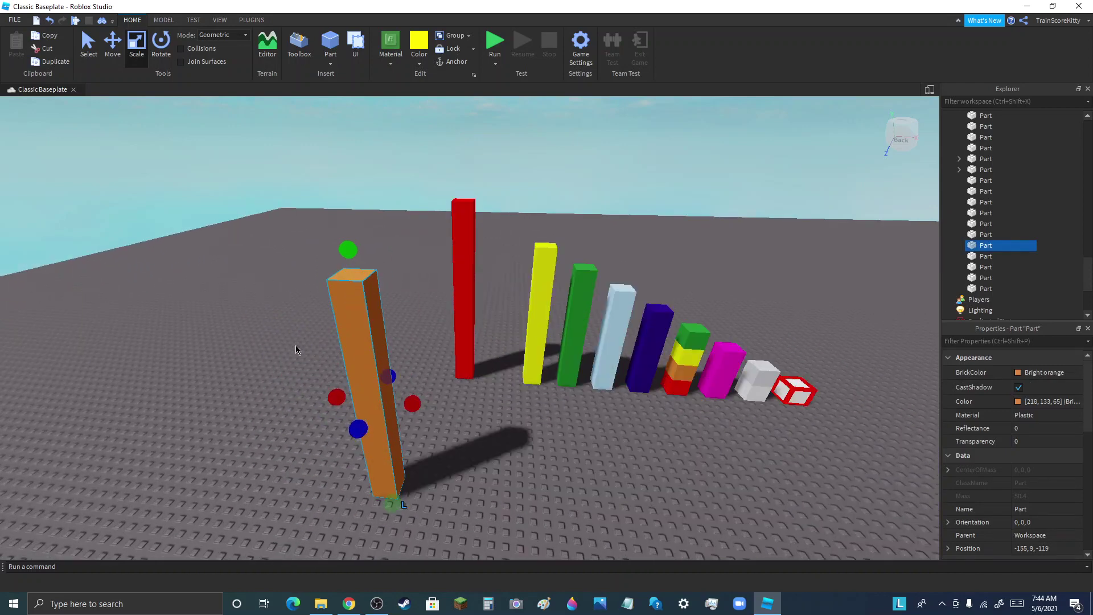
Reshape the orange tower into a slab three cubes wide and about four cubes high, and place it beside the red tower.
left_click_drag(348, 250, 379, 459)
left_click_drag(425, 493, 472, 498)
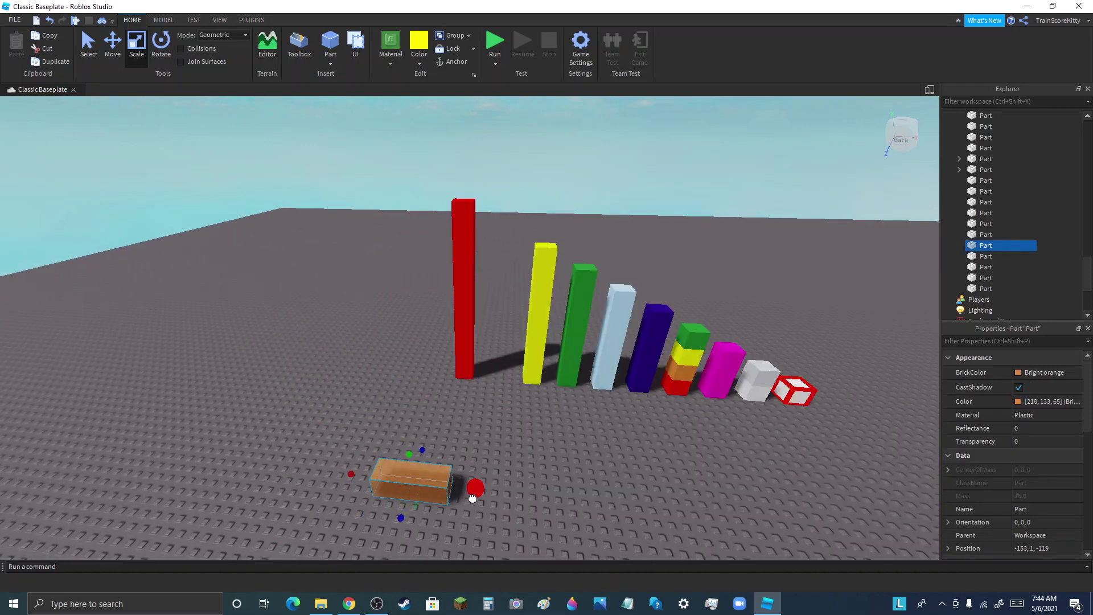
left_click_drag(406, 452, 408, 405)
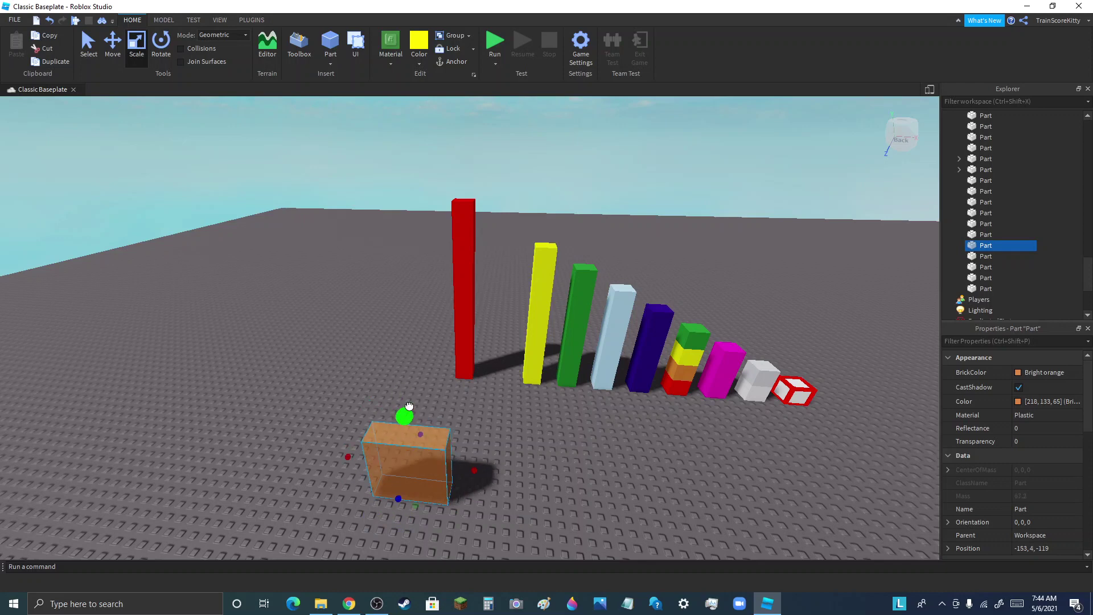
left_click_drag(425, 500, 369, 377)
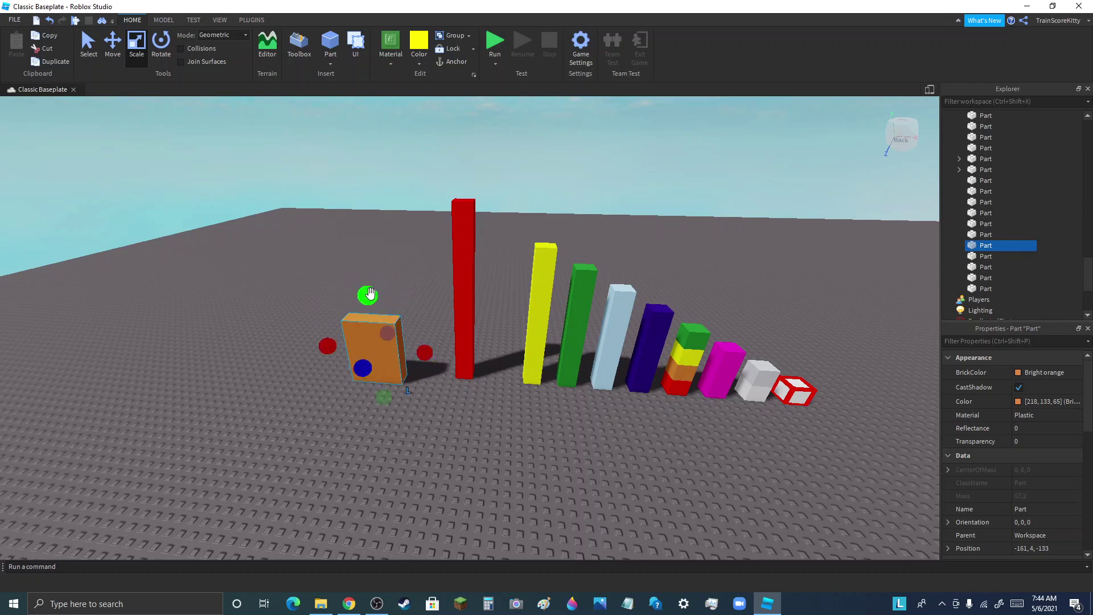
Lower the orange slab to three cubes high, giving it a size of 6, 6, 2.
left_click_drag(368, 296, 371, 401)
left_click_drag(426, 374, 388, 386)
left_click_drag(366, 342, 369, 312)
key("f")
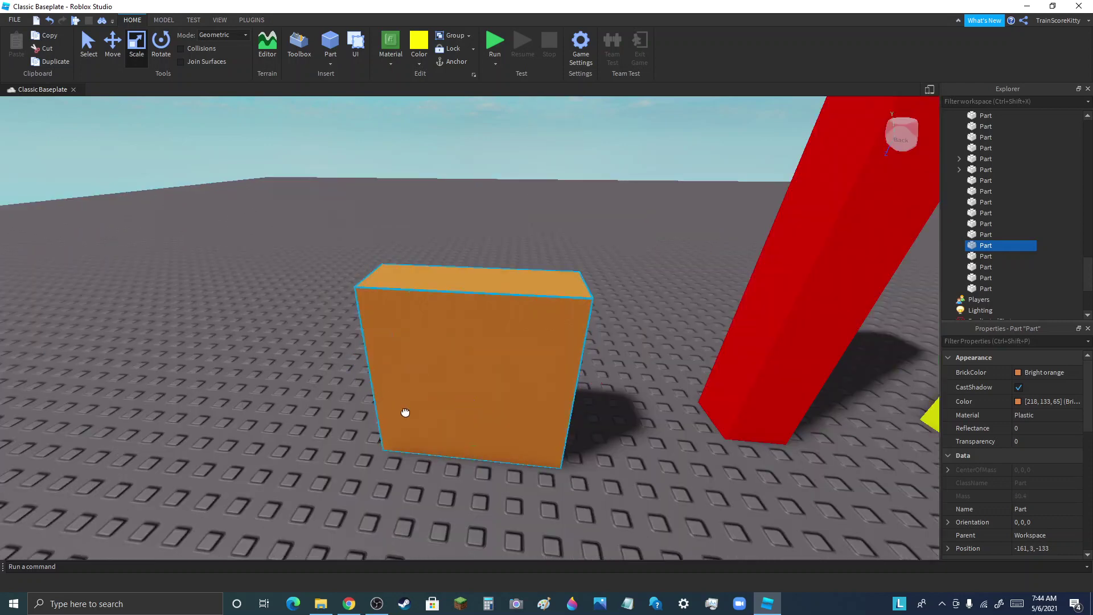
scroll(1003, 492, "down", 6)
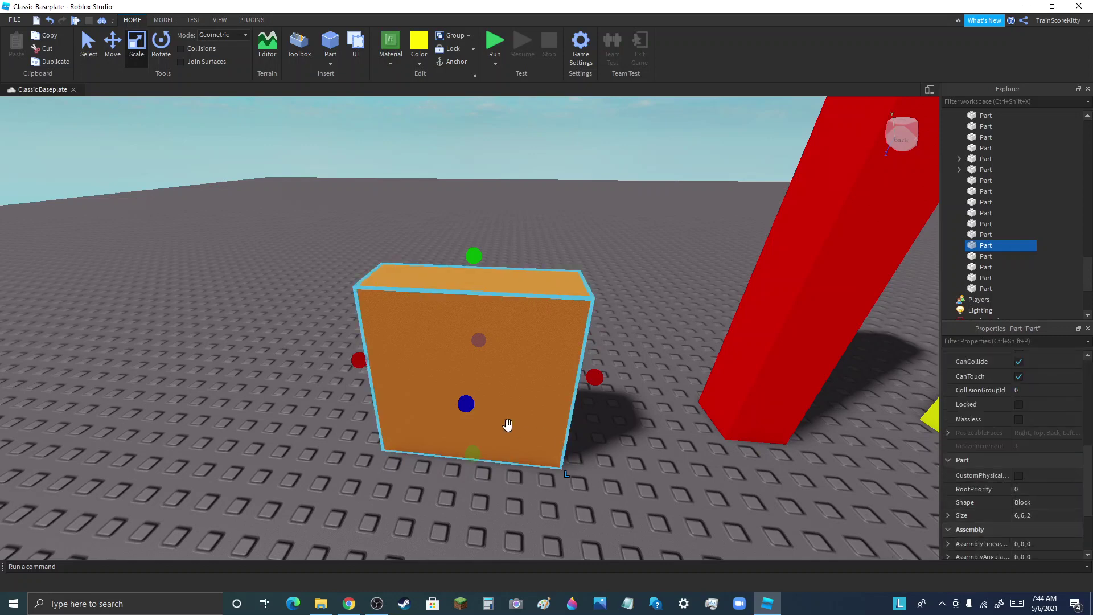
scroll(227, 320, "down", 5)
Move the orange slab to the open baseplate in front of the red tower.
left_click_drag(351, 351, 577, 484)
right_click_drag(577, 484, 574, 482)
scroll(273, 275, "down", 5)
right_click_drag(273, 279, 618, 331)
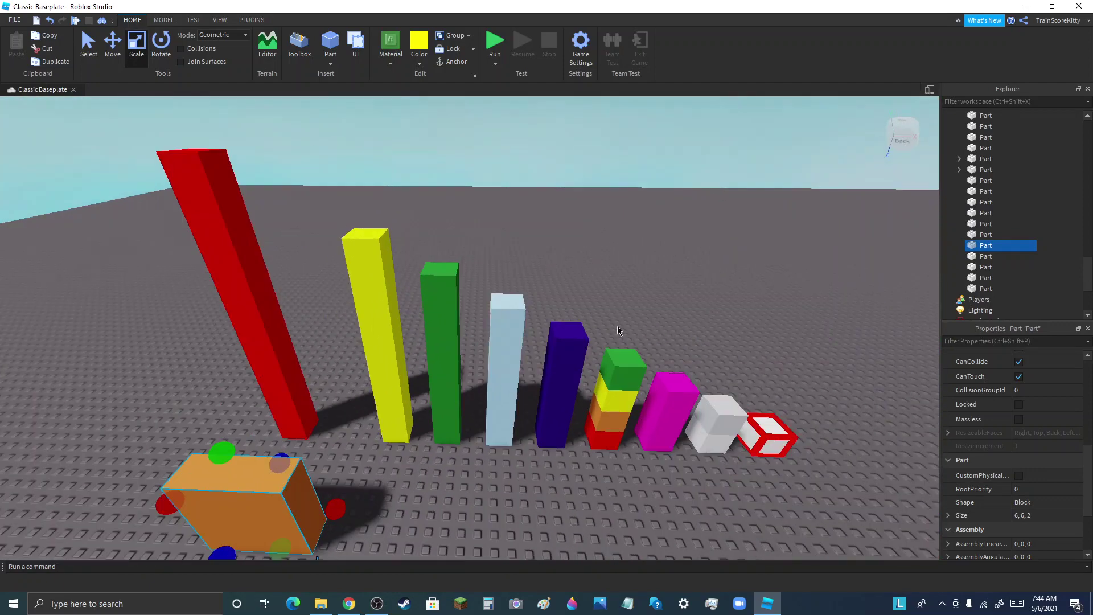
Duplicate the pink tower and place the copy on the open baseplate beyond the orange slab, away from the row.
left_click(685, 418)
left_click(37, 65)
scroll(616, 327, "down", 3)
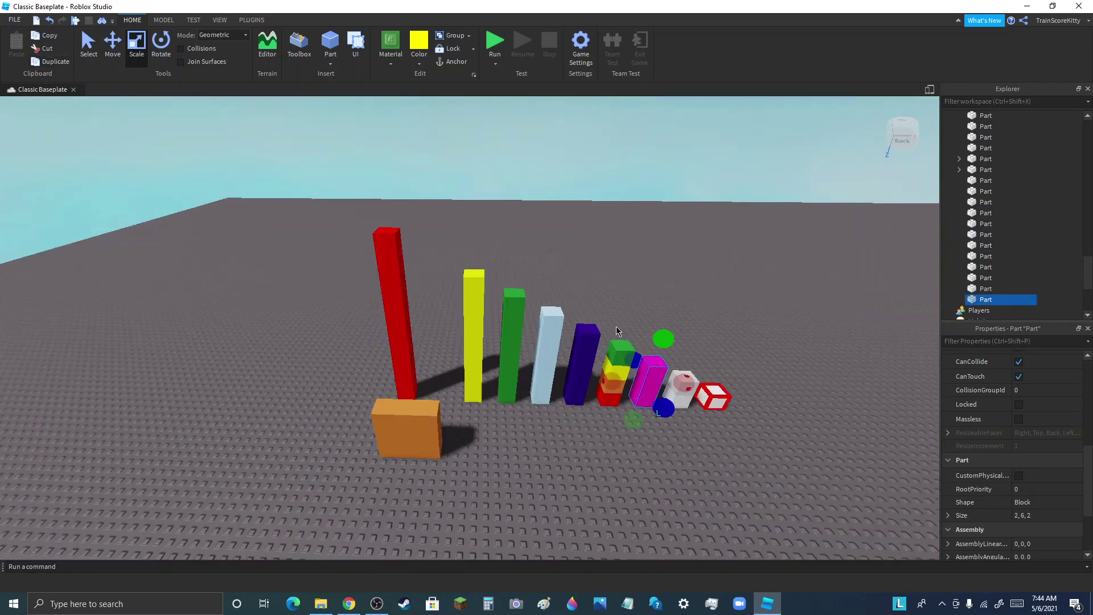
left_click_drag(647, 365, 248, 430)
scroll(203, 391, "up", 3)
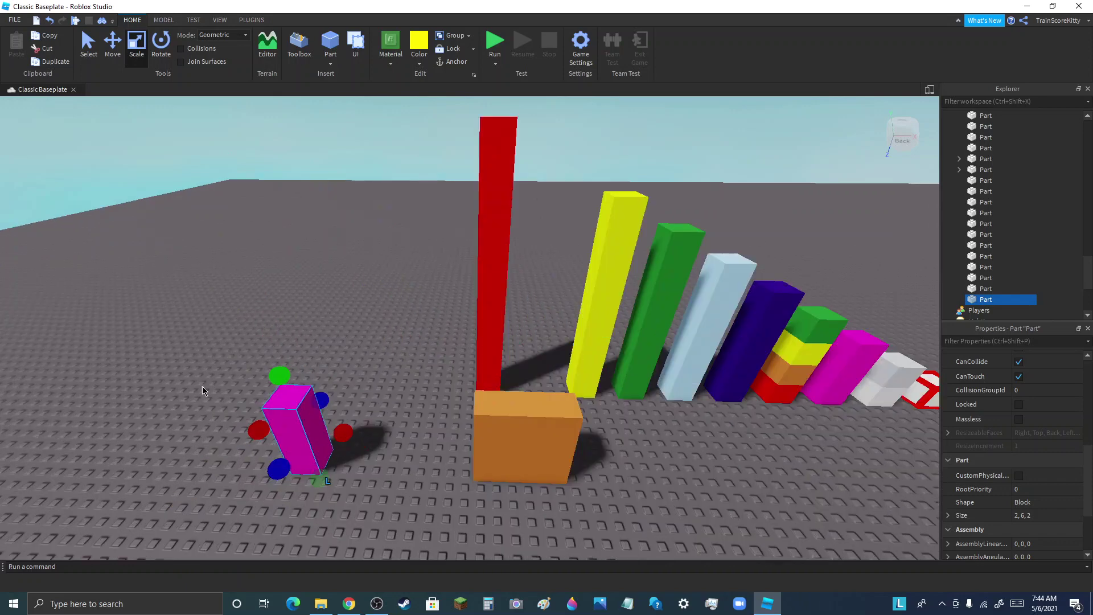
Duplicate the separate pink tower twice and set the copies side by side, forming a slab three columns wide.
left_click(56, 63)
left_click(114, 59)
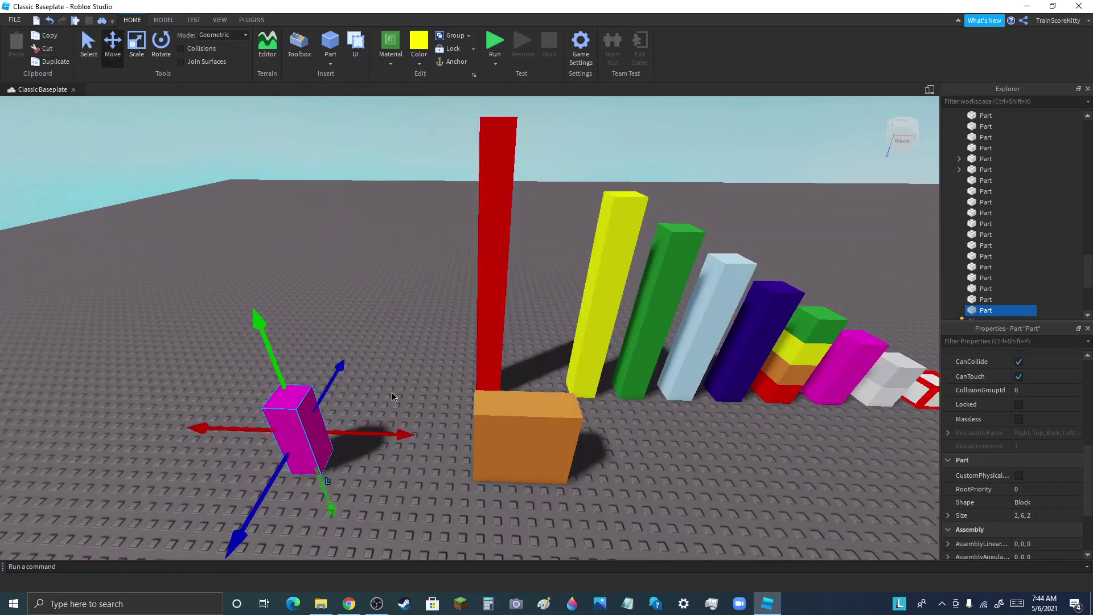
left_click_drag(377, 435, 436, 435)
left_click(44, 64)
Recolor the three side-by-side pink columns orange.
left_click_drag(256, 344, 440, 491)
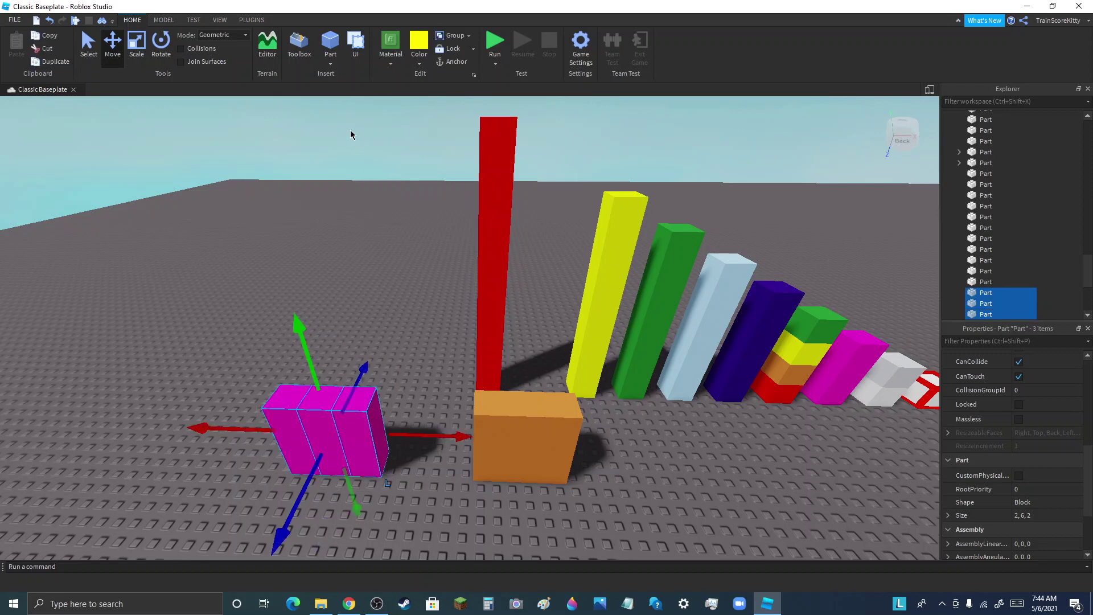
left_click(419, 61)
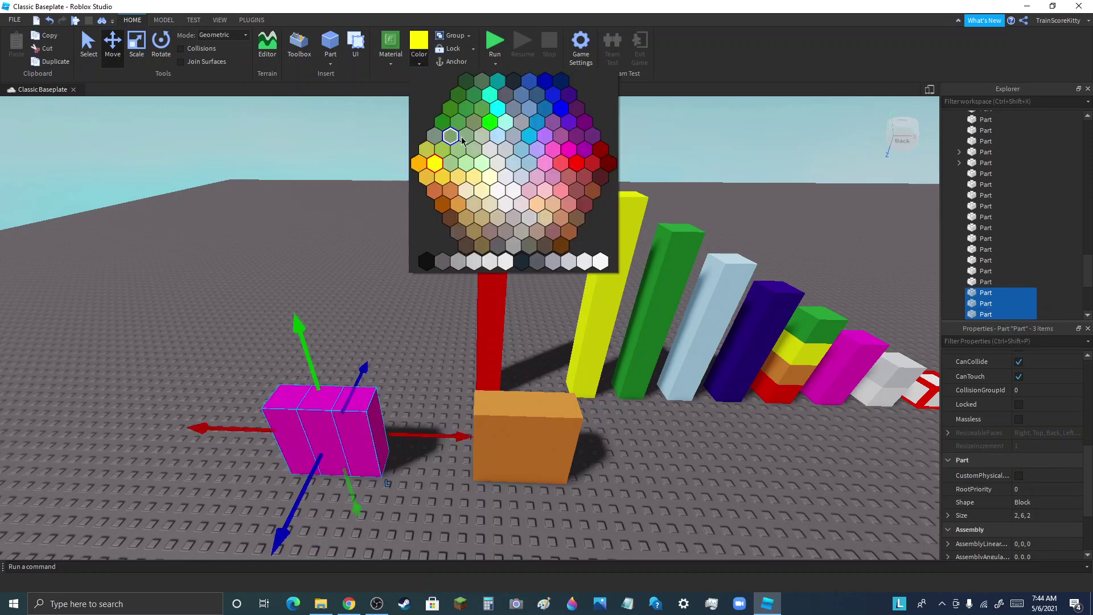
left_click(450, 191)
Move the single-piece orange slab to the other side of the three orange columns, away from the row.
left_click_drag(509, 450, 186, 473)
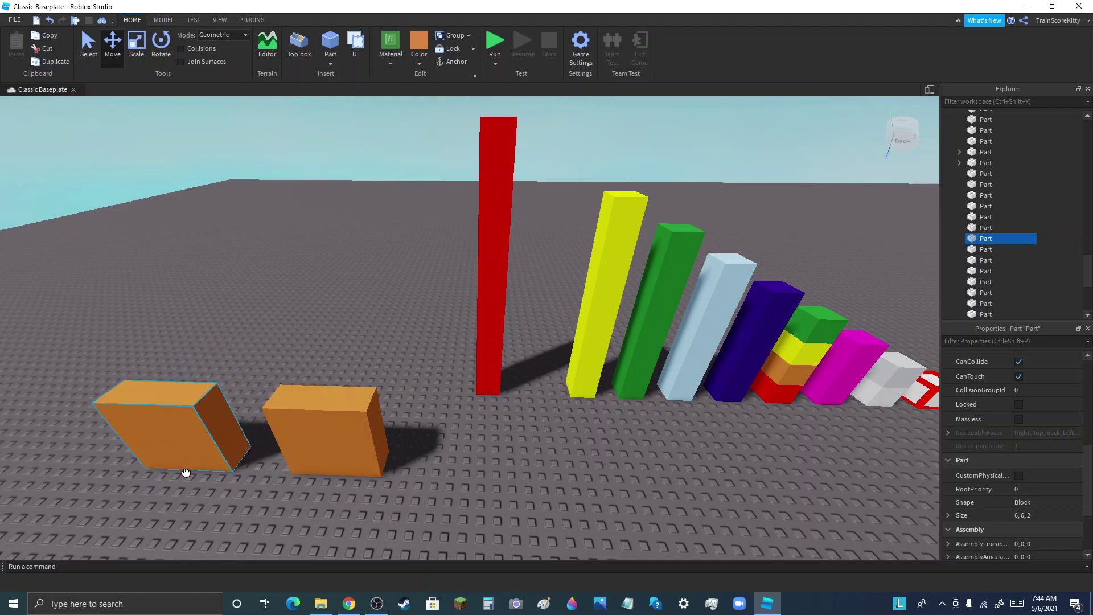
left_click(447, 440)
scroll(389, 457, "down", 5)
scroll(388, 458, "up", 5)
Group the three orange columns and stack the group on top of the single-piece orange slab.
left_click_drag(288, 150, 642, 508)
left_click(450, 35)
left_click_drag(524, 433, 362, 364)
scroll(521, 438, "down", 5)
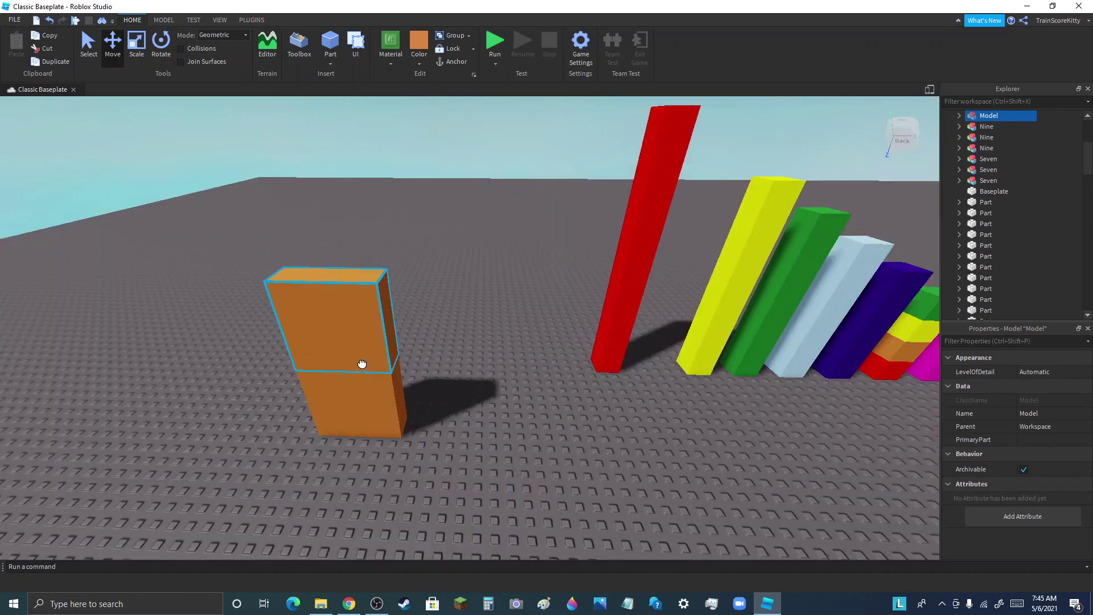
left_click(422, 397)
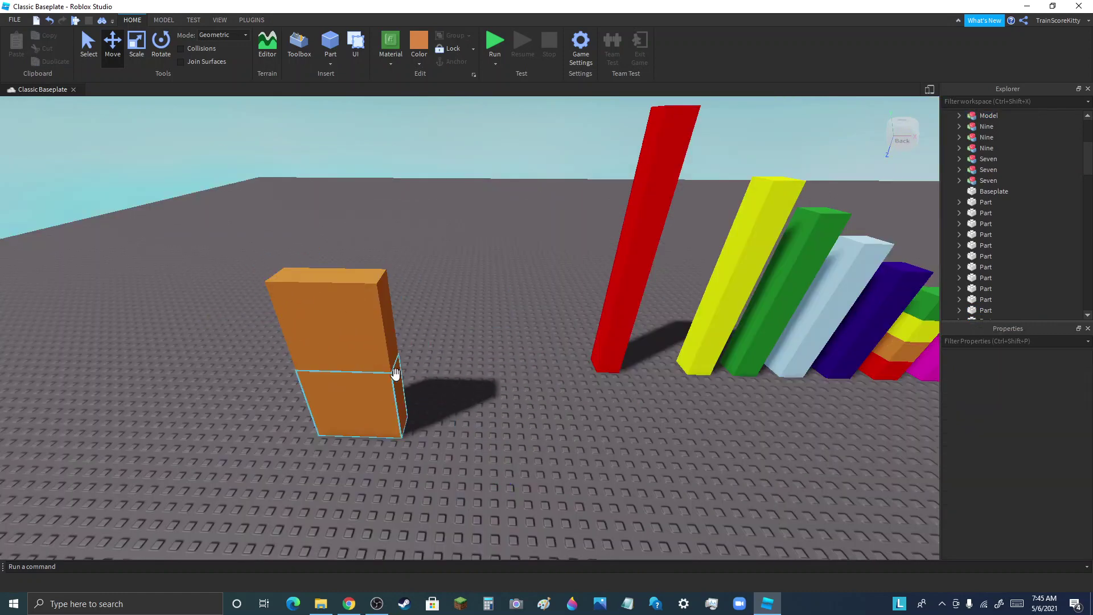
scroll(396, 353, "down", 3)
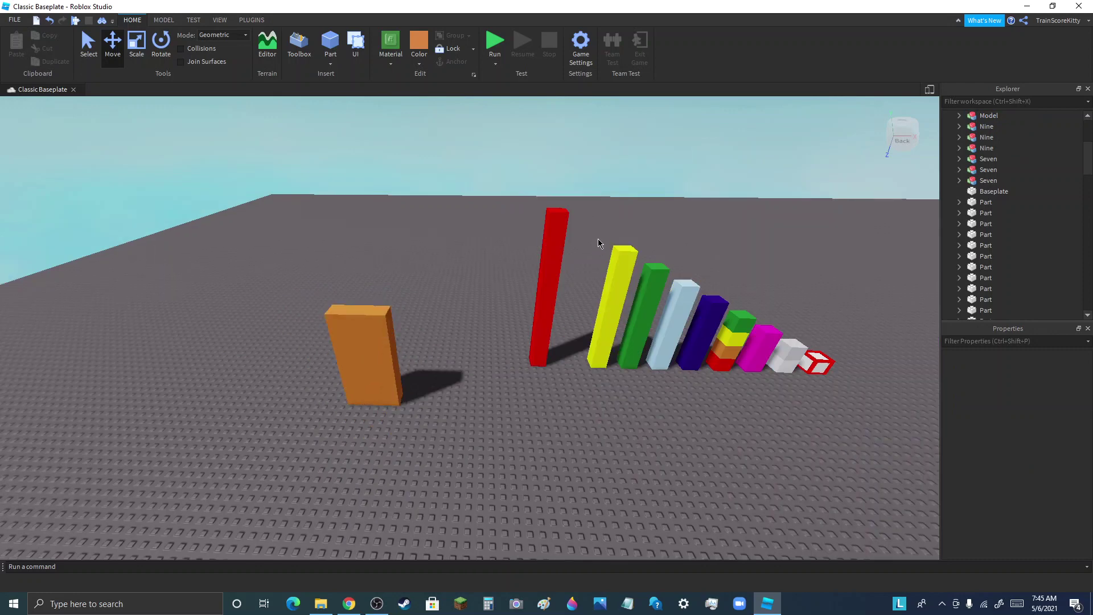
scroll(575, 221, "up", 2)
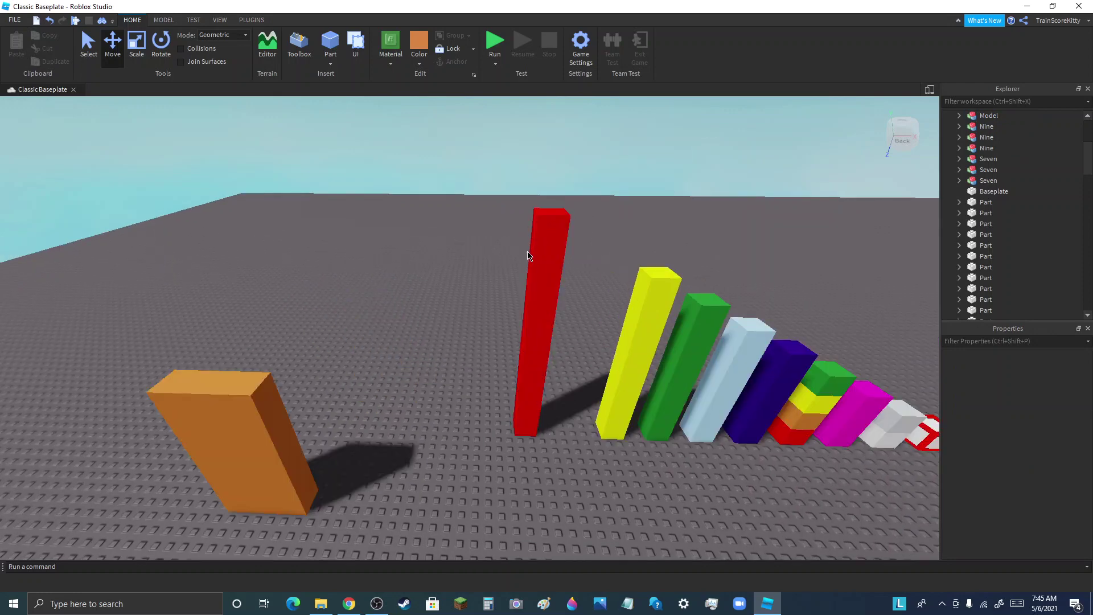
scroll(561, 242, "down", 2)
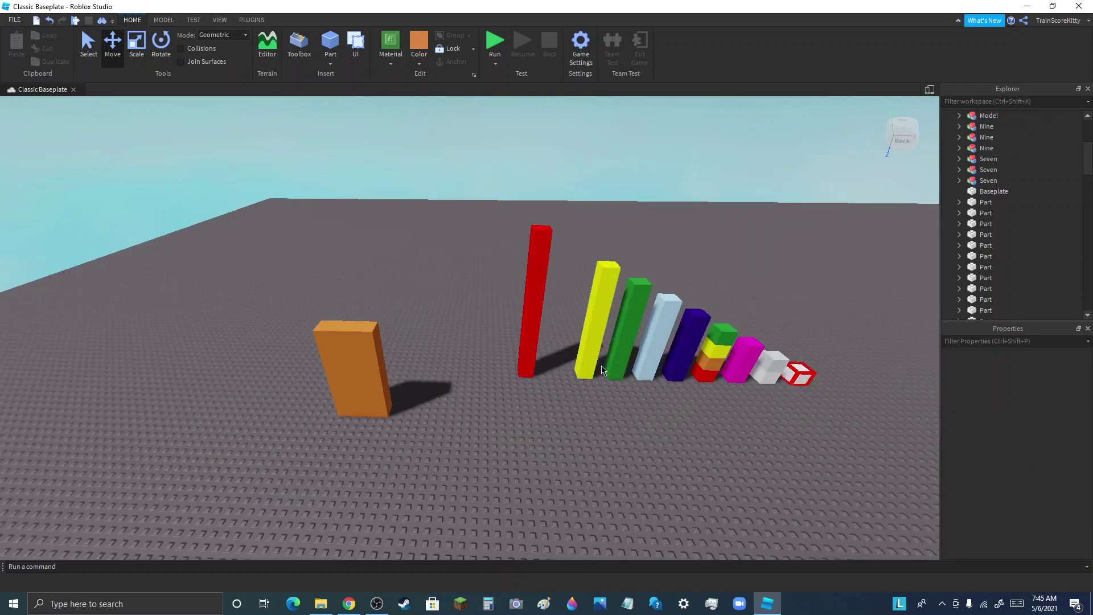
left_click(378, 605)
left_click(785, 446)
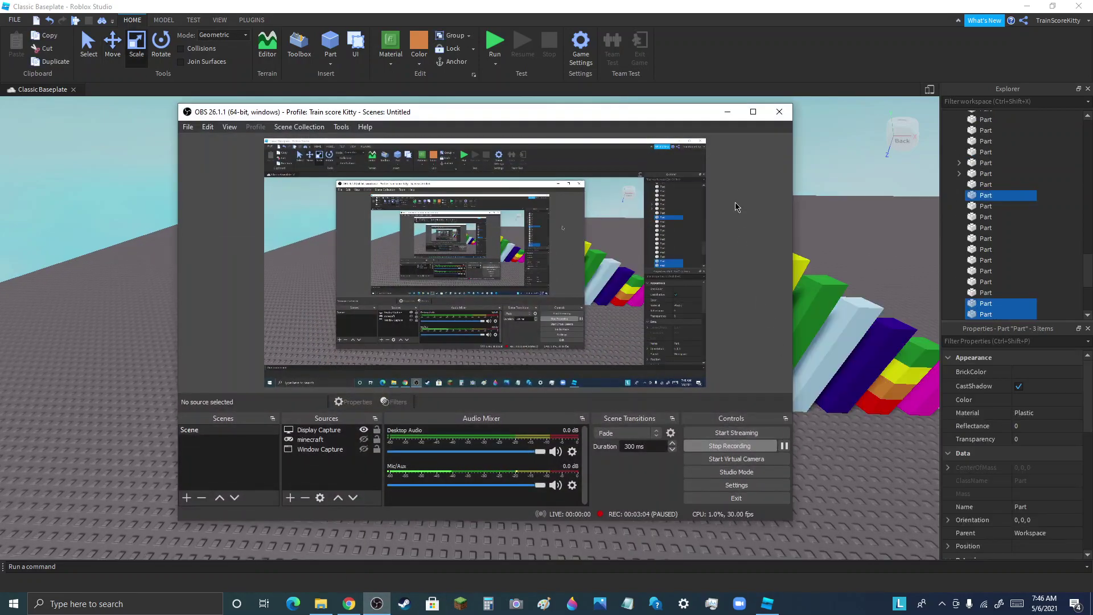
left_click(726, 114)
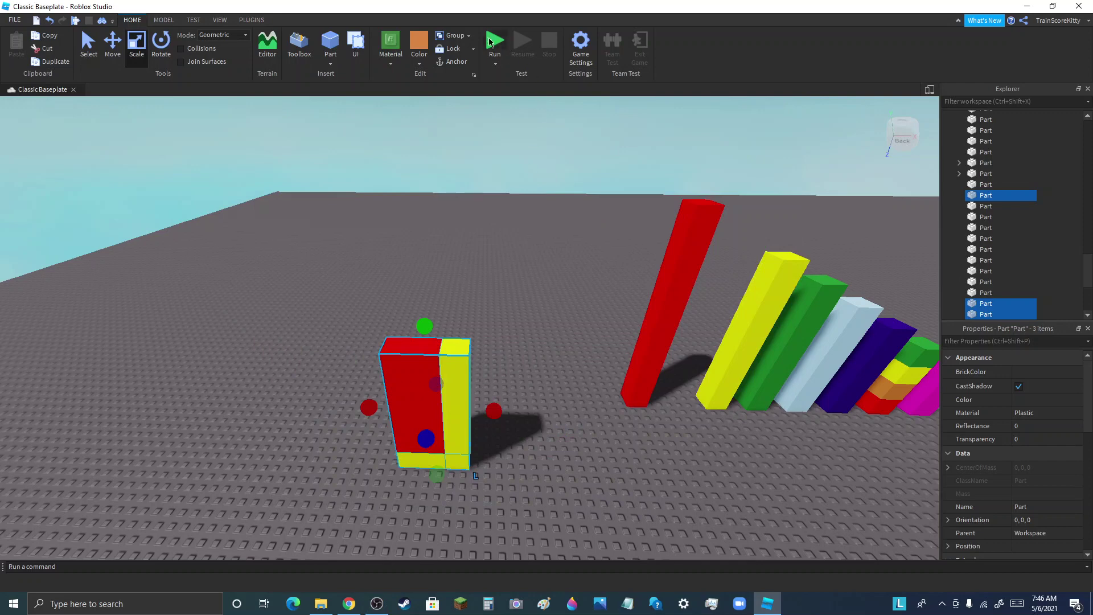
Group the red slab with its two yellow edge pieces and shift the group across the baseplate, away from the row.
left_click(556, 247)
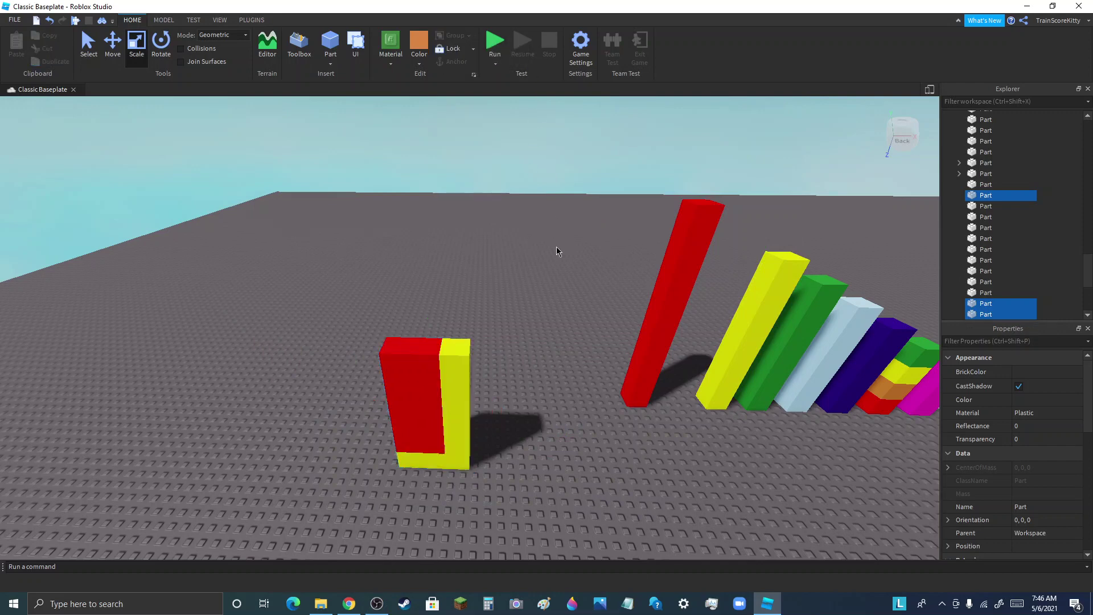
left_click_drag(499, 336, 431, 528)
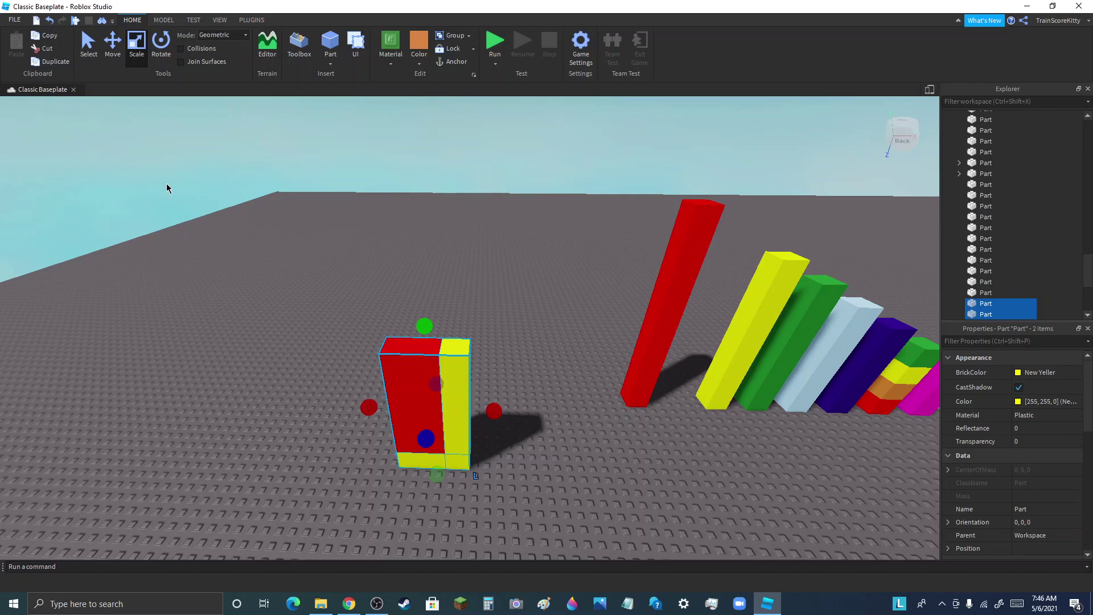
left_click(113, 48)
mouse_move(344, 400)
left_mouse_down()
mouse_move(632, 399)
mouse_move(365, 405)
left_mouse_up()
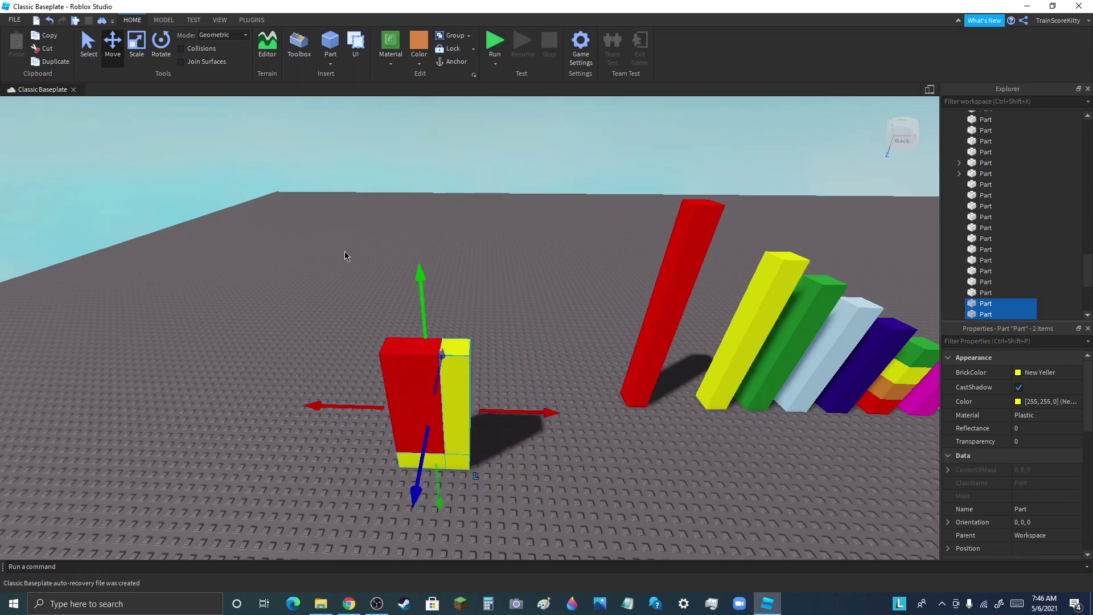
left_click_drag(344, 251, 546, 485)
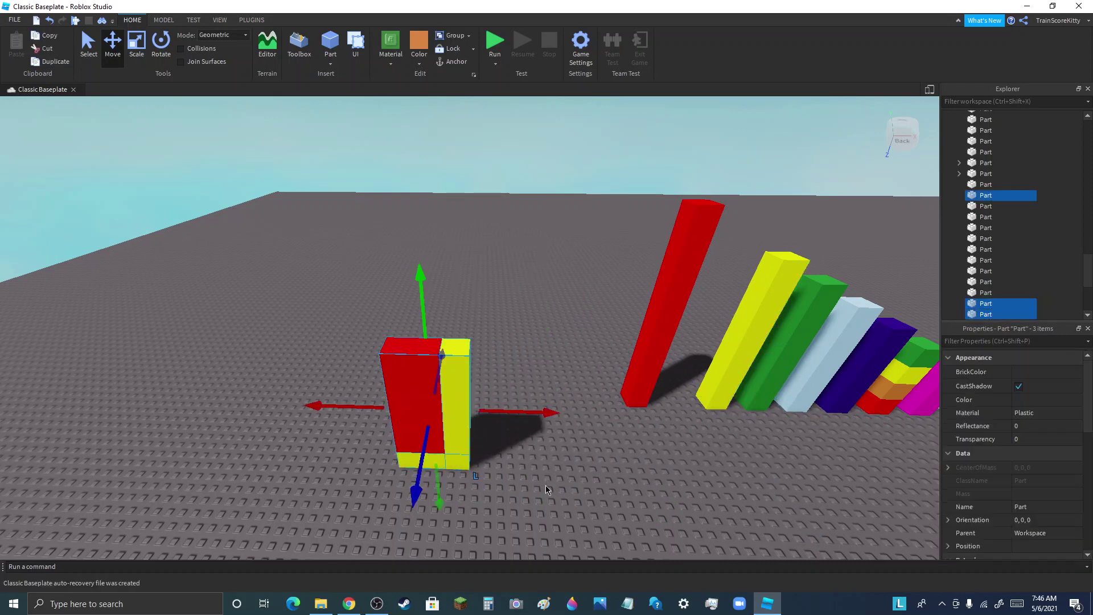
left_click(457, 37)
left_click_drag(449, 395, 408, 439)
Move the red tower to the far side of the red and yellow group and shrink it to one cube high.
left_click_drag(642, 389, 251, 439)
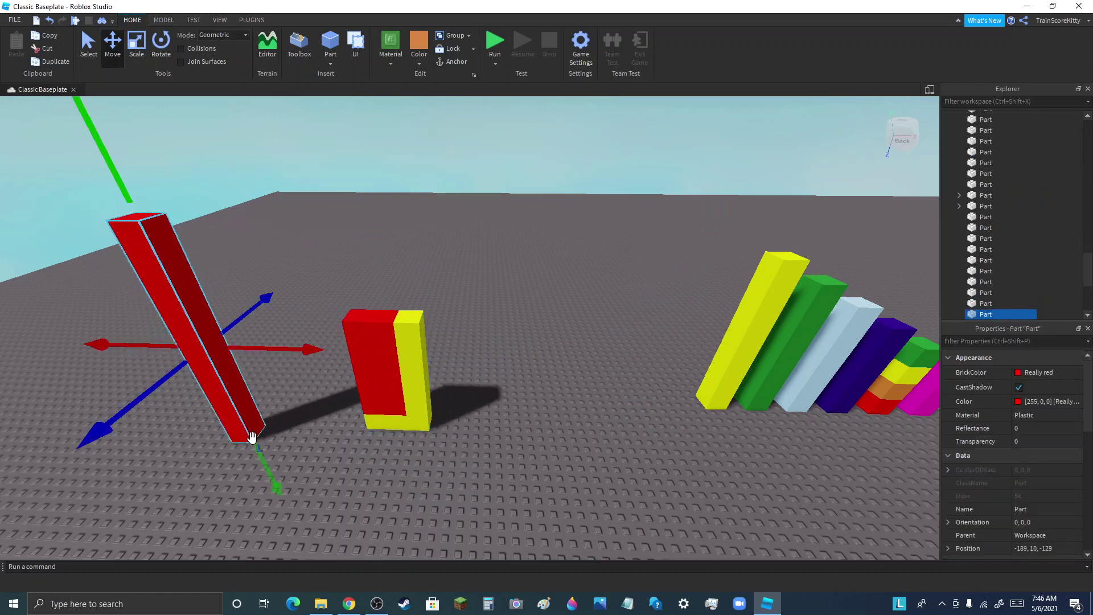
left_click(135, 60)
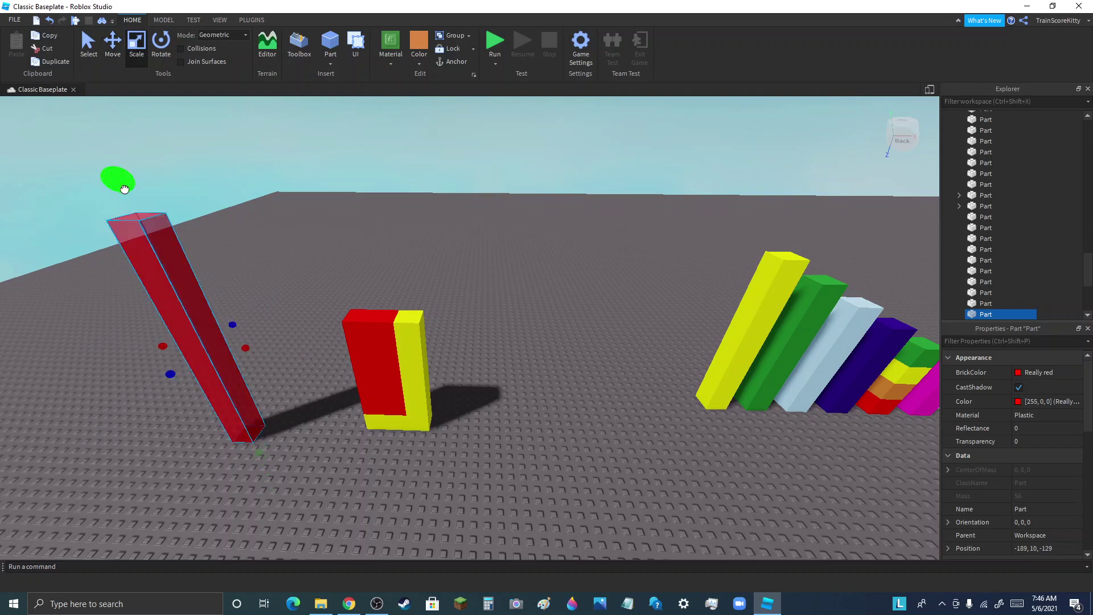
left_click_drag(118, 180, 277, 472)
Widen the shrunken red block to two cubes and stretch it upward to about five cubes high.
scroll(246, 444, "up", 5)
left_click_drag(339, 365, 444, 366)
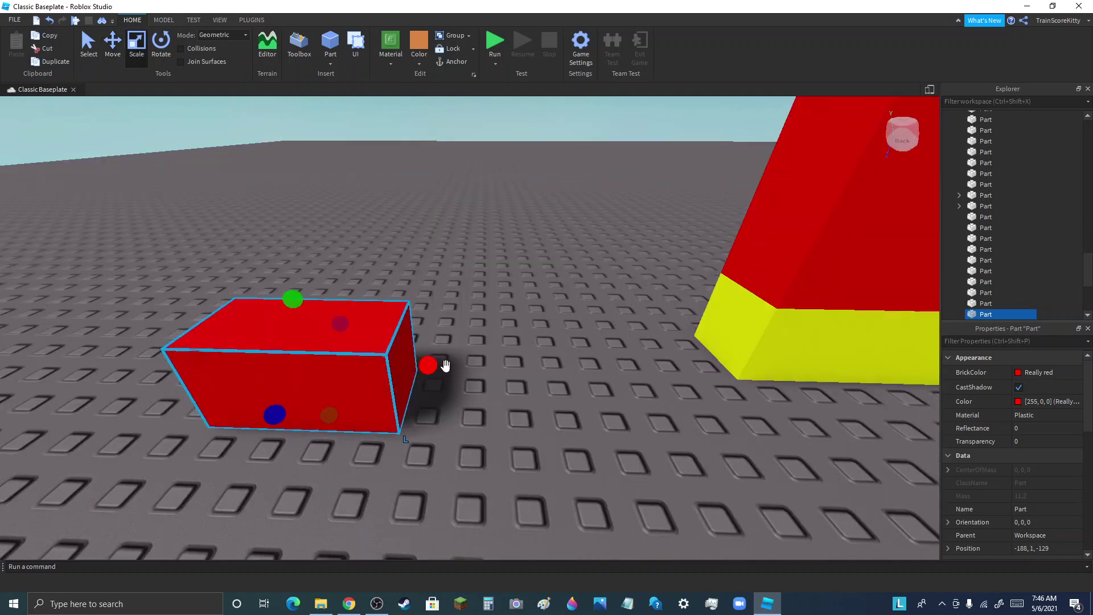
left_click_drag(296, 300, 361, 406)
scroll(294, 268, "down", 4)
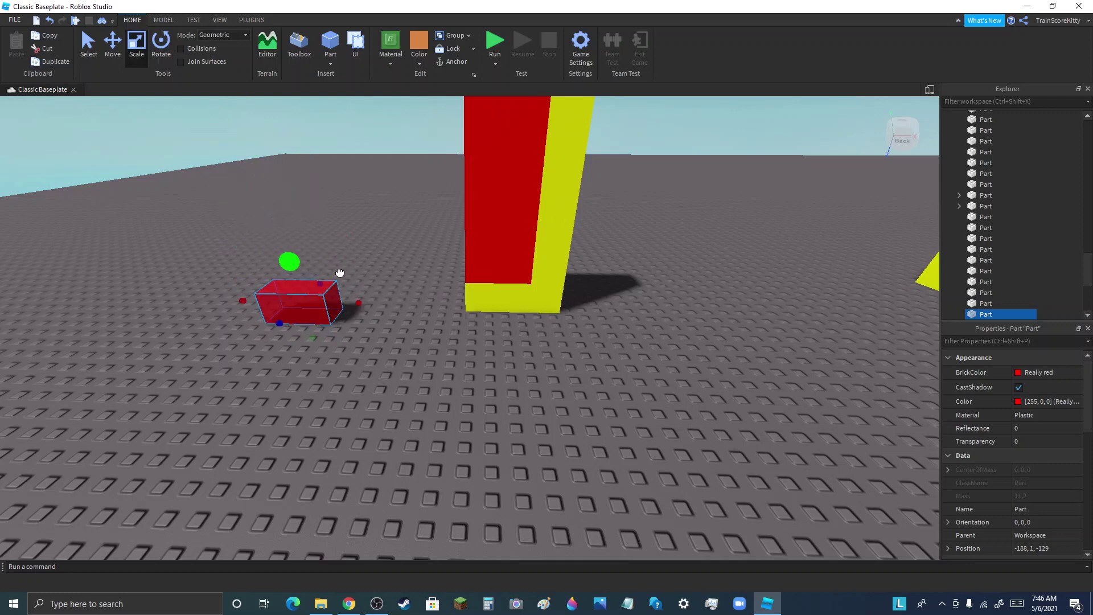
left_click_drag(289, 262, 297, 304)
left_click_drag(294, 267, 245, 103)
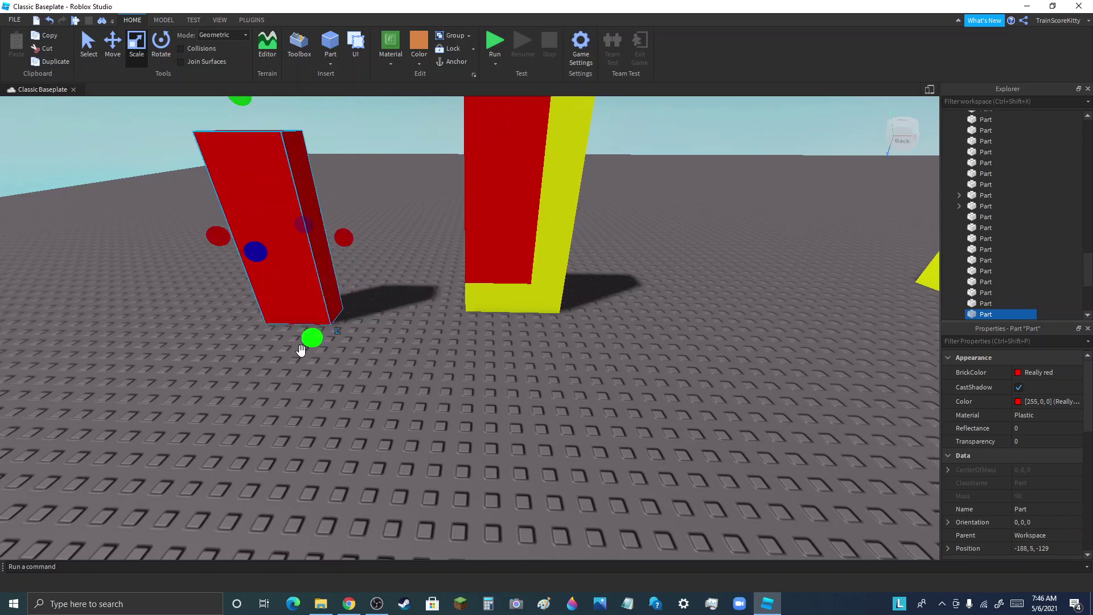
Move the two-cube-wide red block between the red and yellow group and the row of towers.
scroll(300, 349, "down", 5)
left_click_drag(288, 317, 558, 341)
left_click(552, 368)
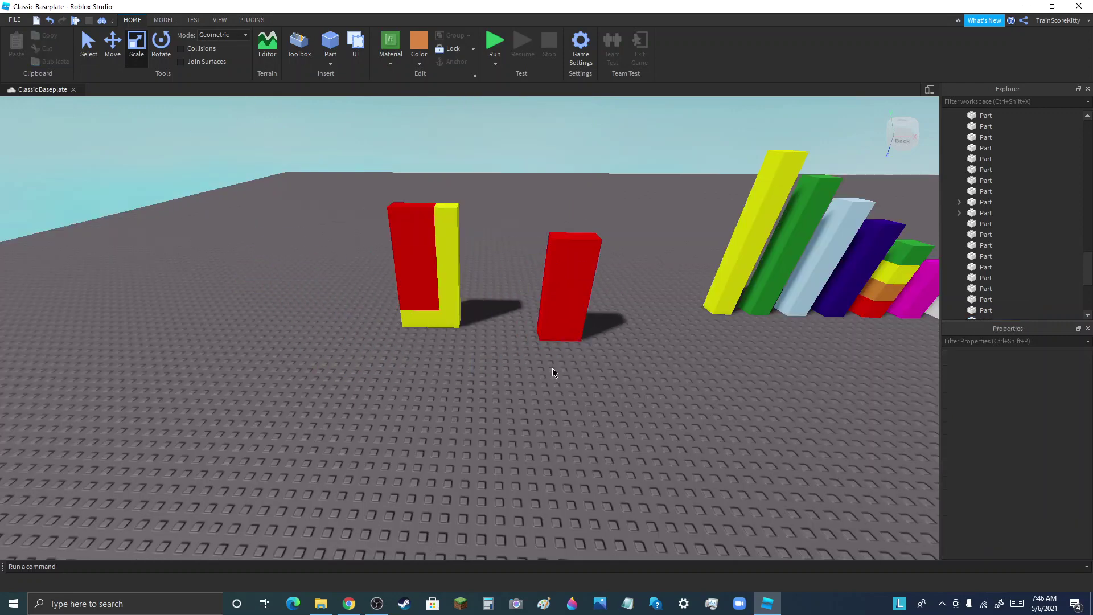
scroll(553, 368, "down", 1)
key("d")
scroll(1002, 221, "up", 2)
scroll(846, 244, "up", 3)
scroll(527, 310, "down", 2)
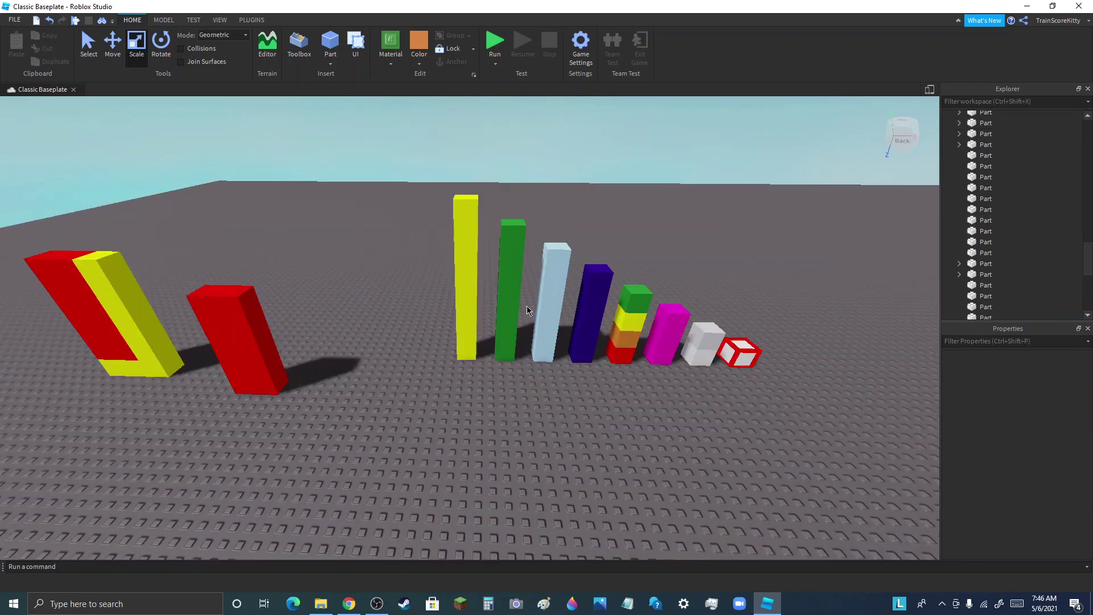
Move the red-edged white cube to the open space between the two-cube-wide red block and the yellow tower.
left_click_drag(736, 349, 545, 408)
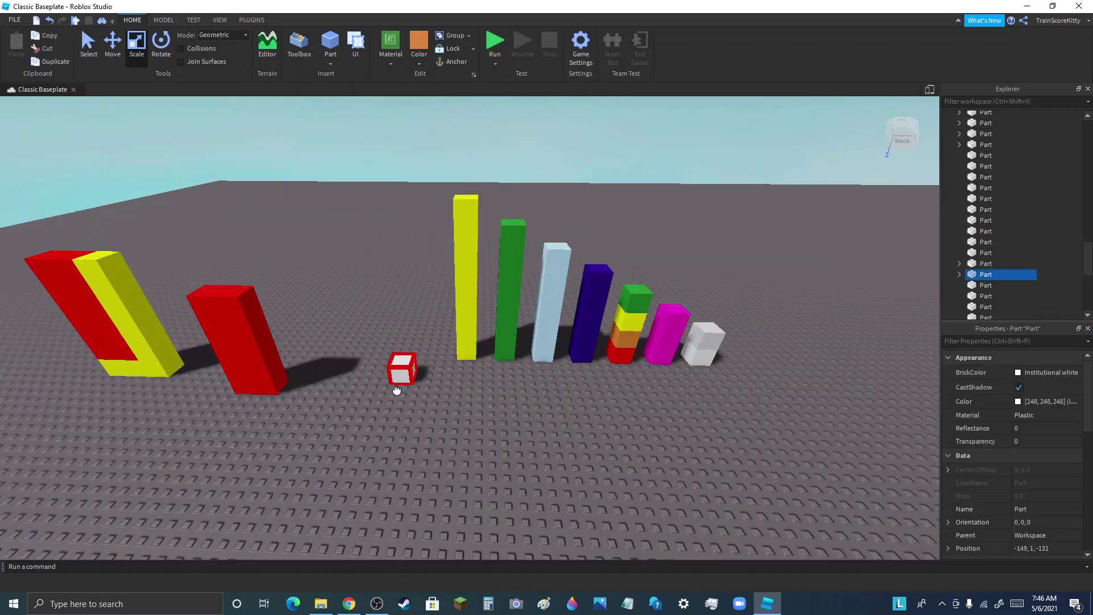
left_click(550, 409)
scroll(541, 406, "down", 2)
scroll(420, 376, "up", 2)
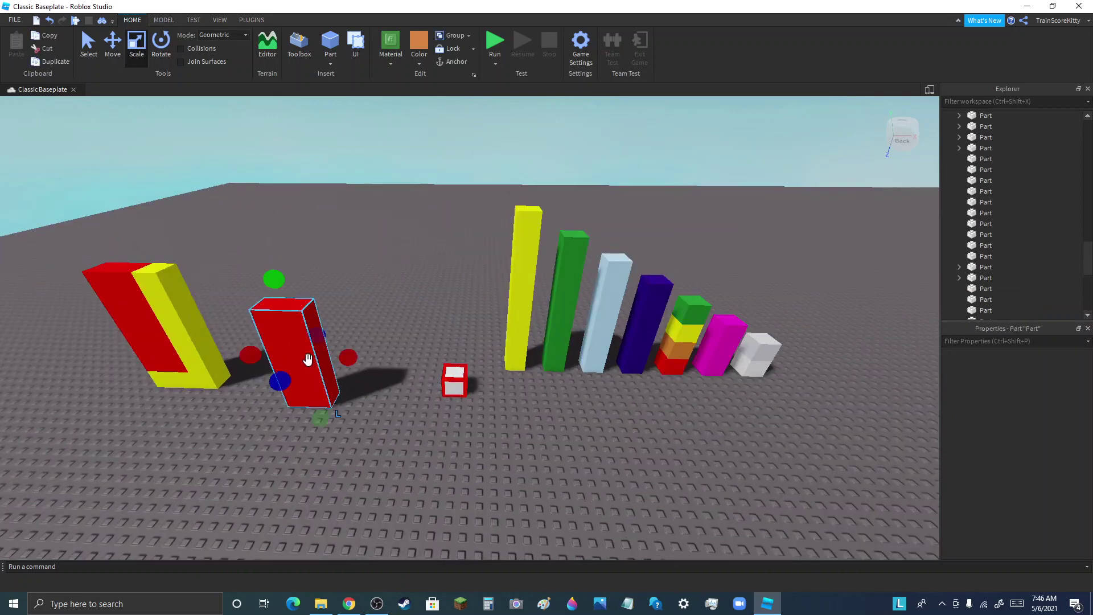
Shrink the two-cube-wide red block to a single cube and the yellow tower to three cubes high.
left_click_drag(350, 357, 303, 342)
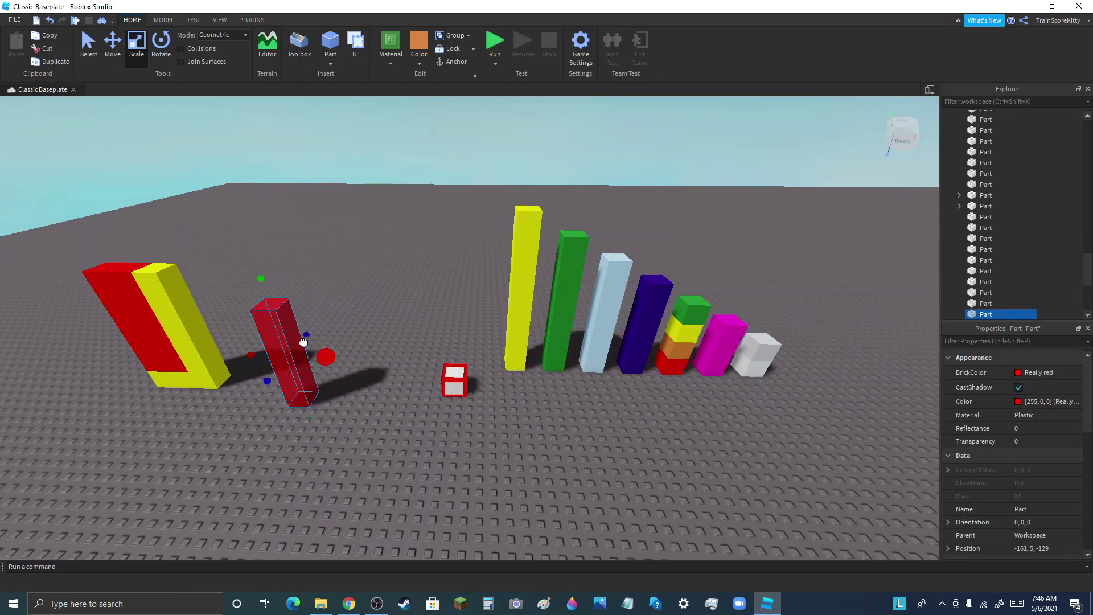
left_click_drag(250, 284, 350, 474)
left_click(517, 317)
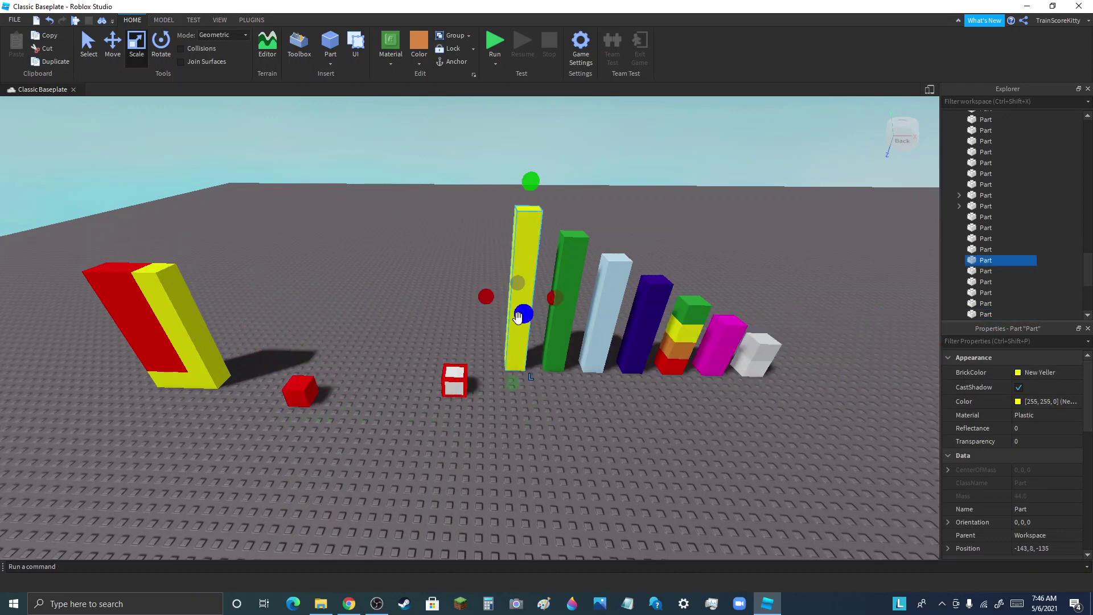
left_click_drag(540, 186, 541, 453)
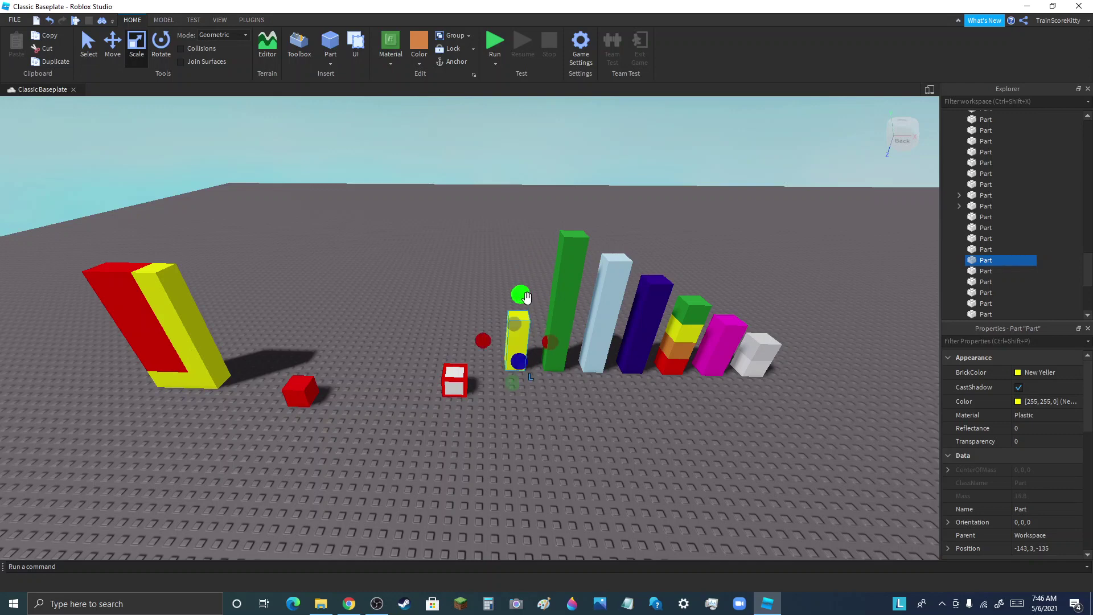
Resize the green tower to two cubes wide by two high and place it between the red and white cubes.
left_click(565, 296)
left_click_drag(579, 208, 584, 268)
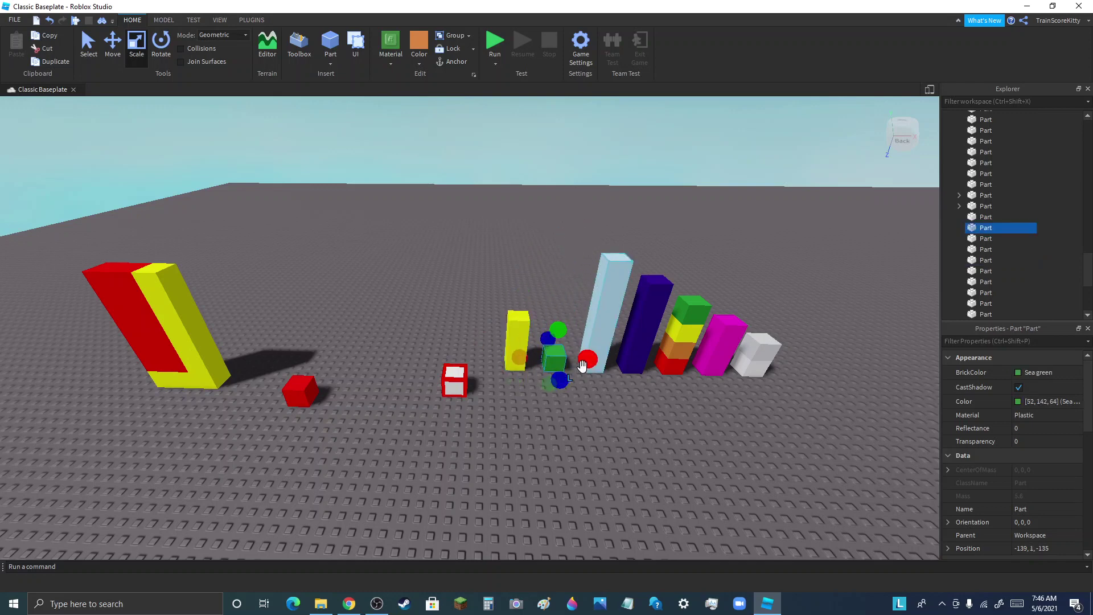
left_click_drag(582, 365, 560, 307)
left_click_drag(576, 345, 402, 378)
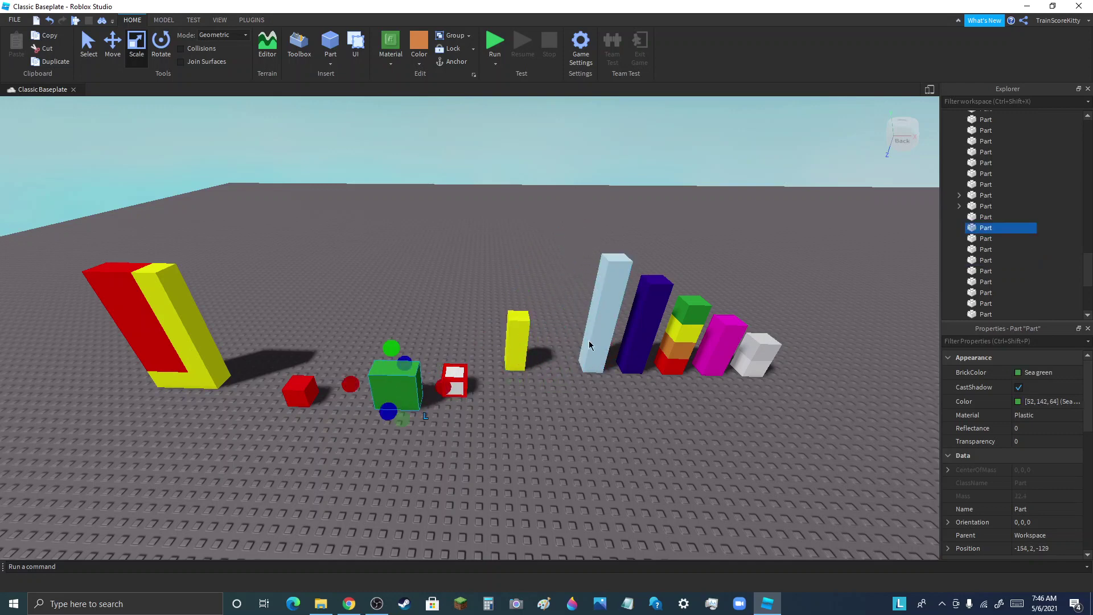
Reshape the light blue tower into a two-by-two block and add a duplicated single cube on top of one column.
left_click(621, 325)
left_click(627, 257)
left_click_drag(622, 231, 614, 313)
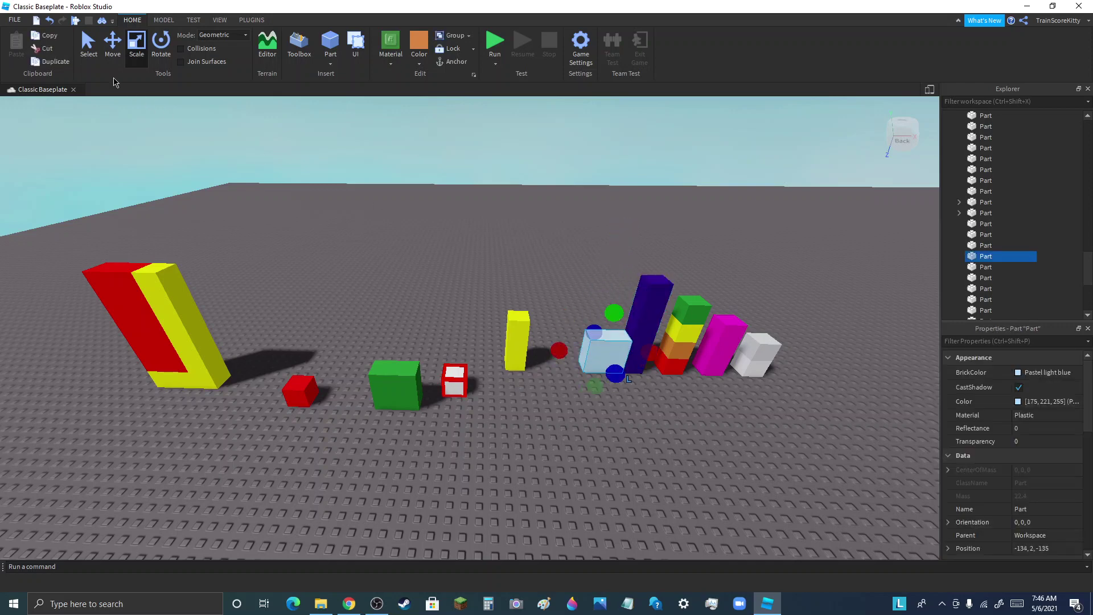
left_click(55, 61)
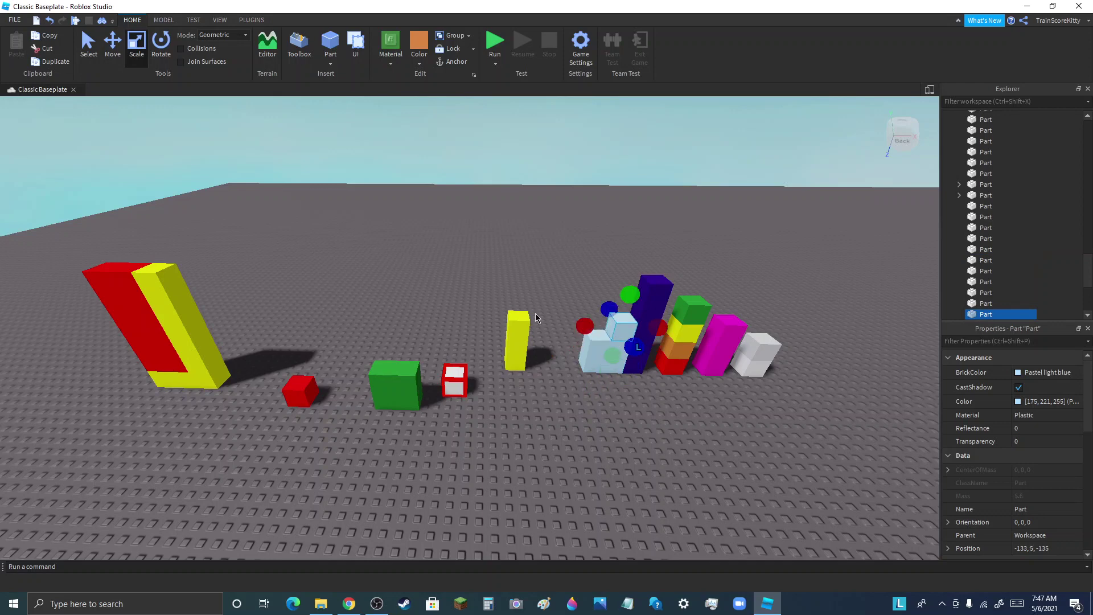
Group the light blue block with its top cube and move the group behind the red-edged white cube.
key("f")
scroll(521, 305, "down", 5)
left_click_drag(388, 297, 469, 418)
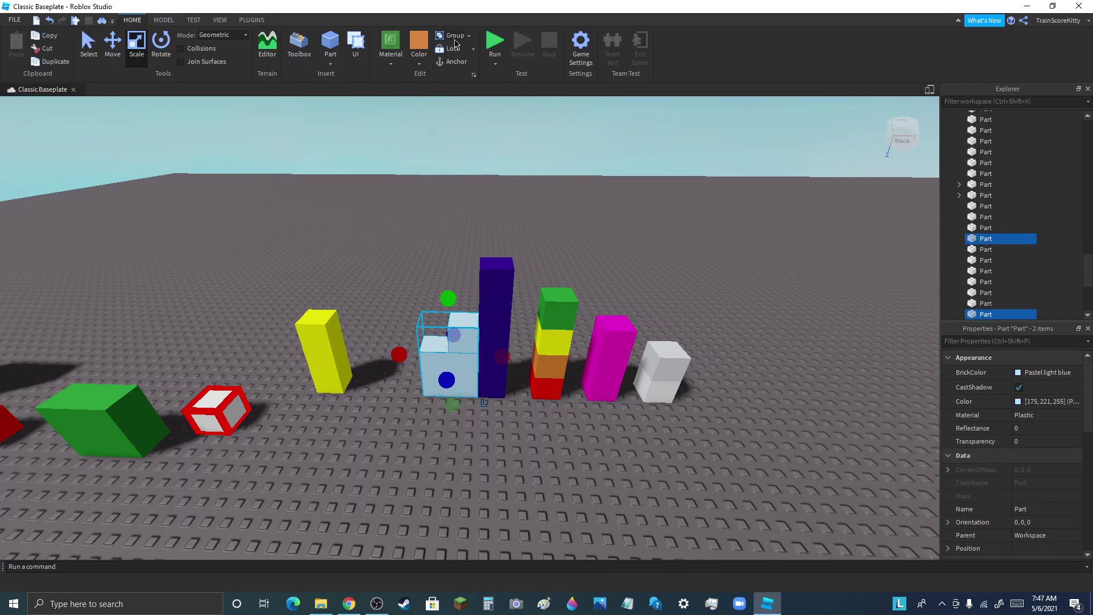
left_click(455, 38)
left_click_drag(451, 346, 240, 374)
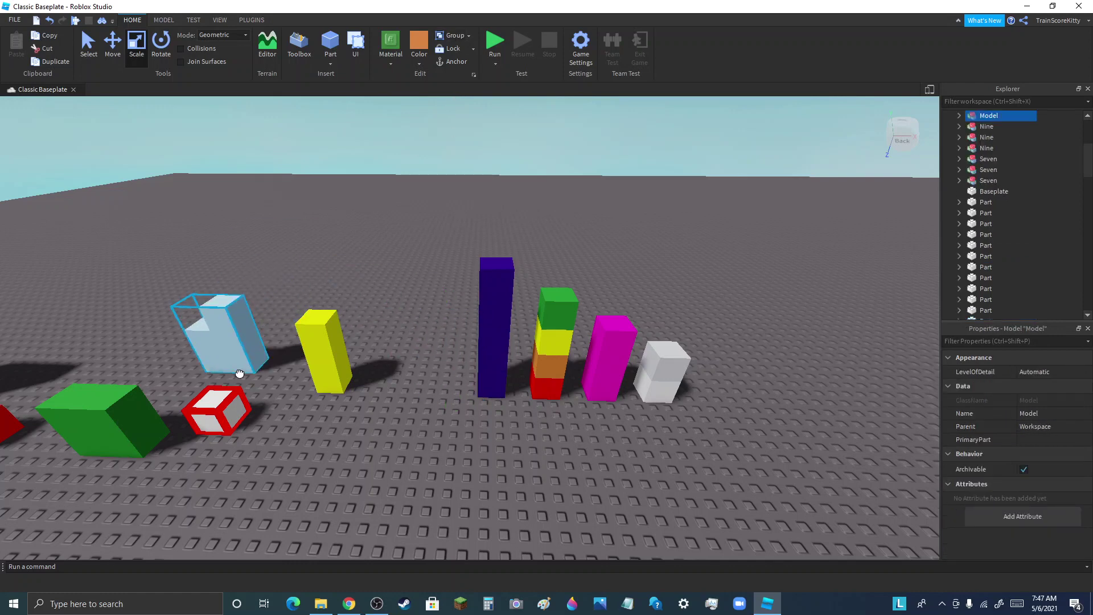
Resize the dark indigo tower to two cubes wide by three high and move it beside the yellow block.
left_click(484, 343)
left_click_drag(495, 238, 513, 298)
left_click_drag(513, 341, 410, 365)
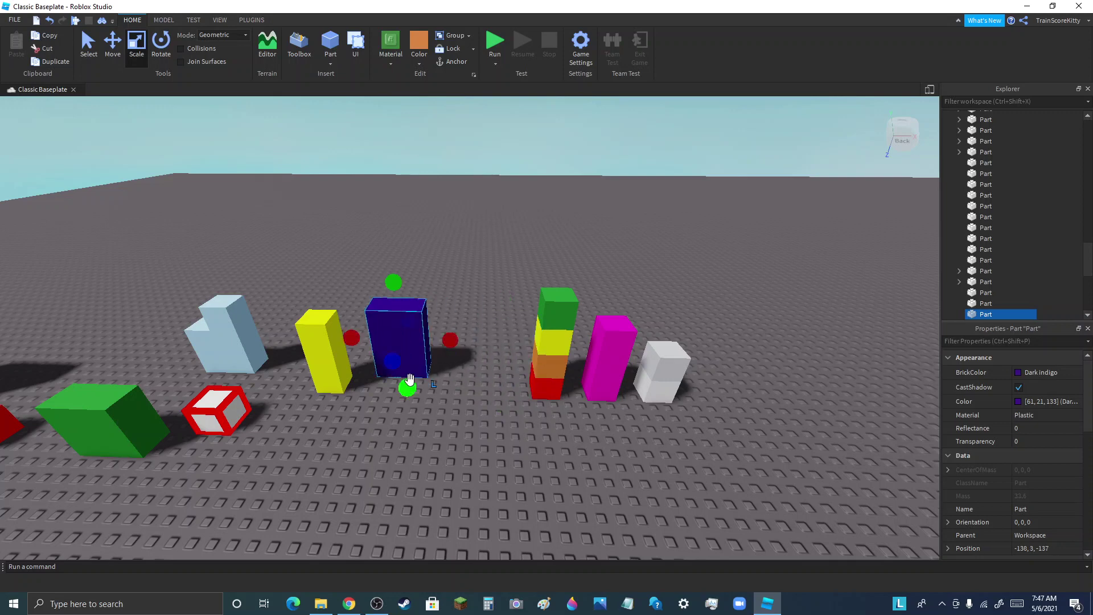
Select all the blocks on the baseplate, lower them through the floor, and delete them.
scroll(446, 294, "down", 3)
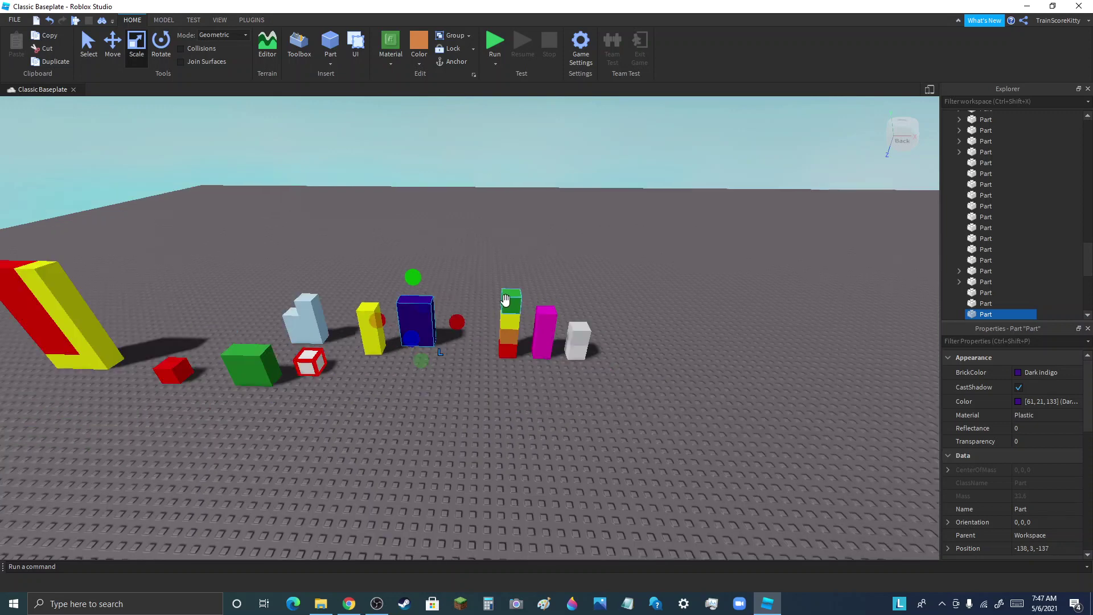
left_click(511, 302)
left_click(597, 289)
scroll(488, 308, "down", 5)
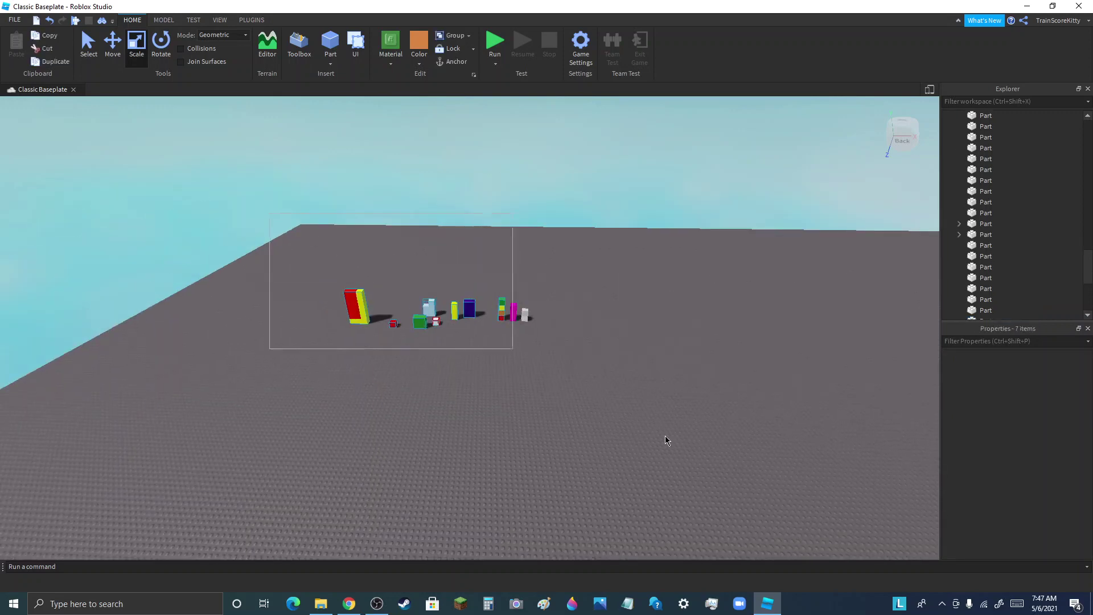
left_click_drag(665, 439, 514, 374)
left_click(113, 45)
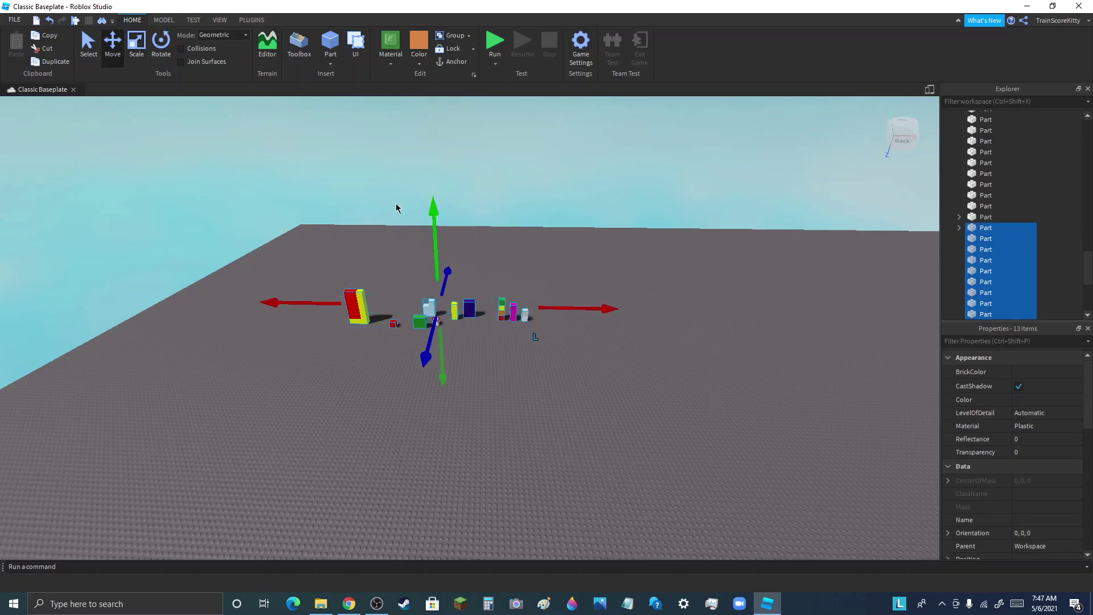
left_click_drag(424, 205, 405, 245)
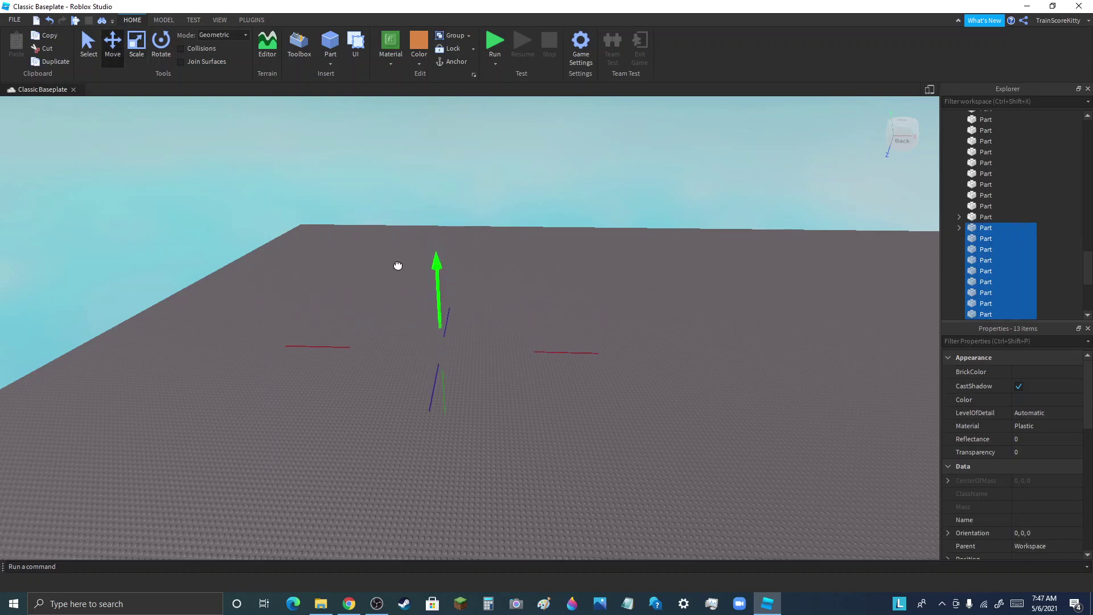
key("Delete")
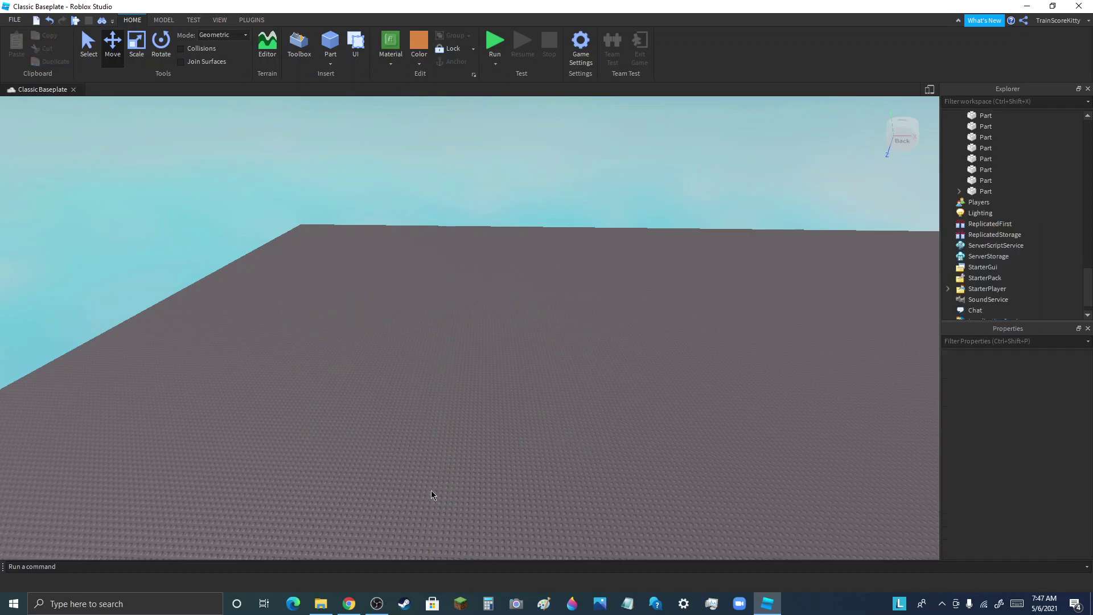
left_click(376, 604)
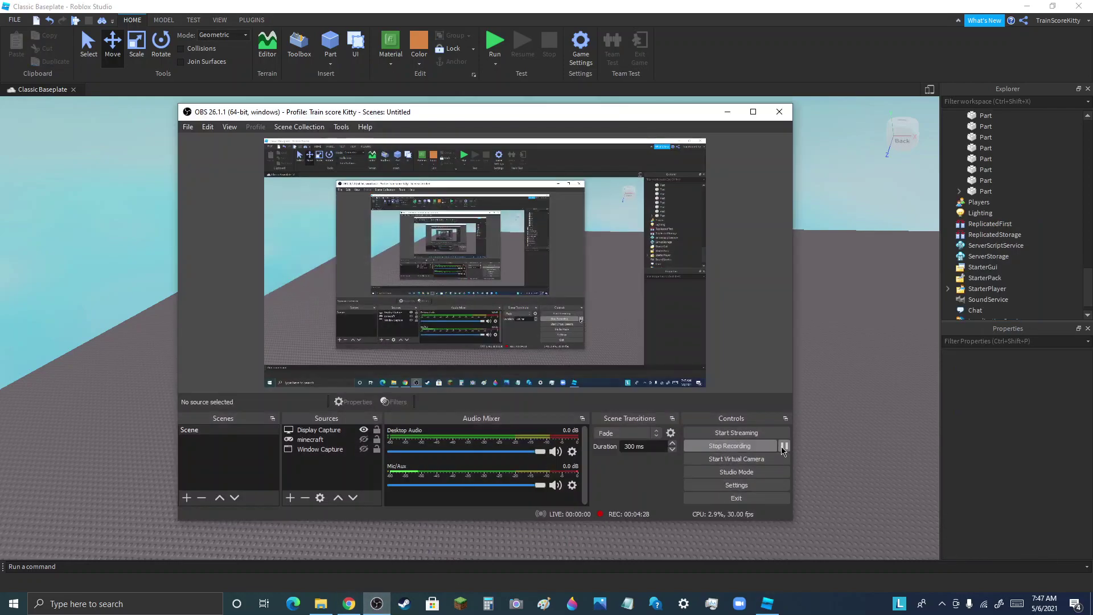
left_click(784, 447)
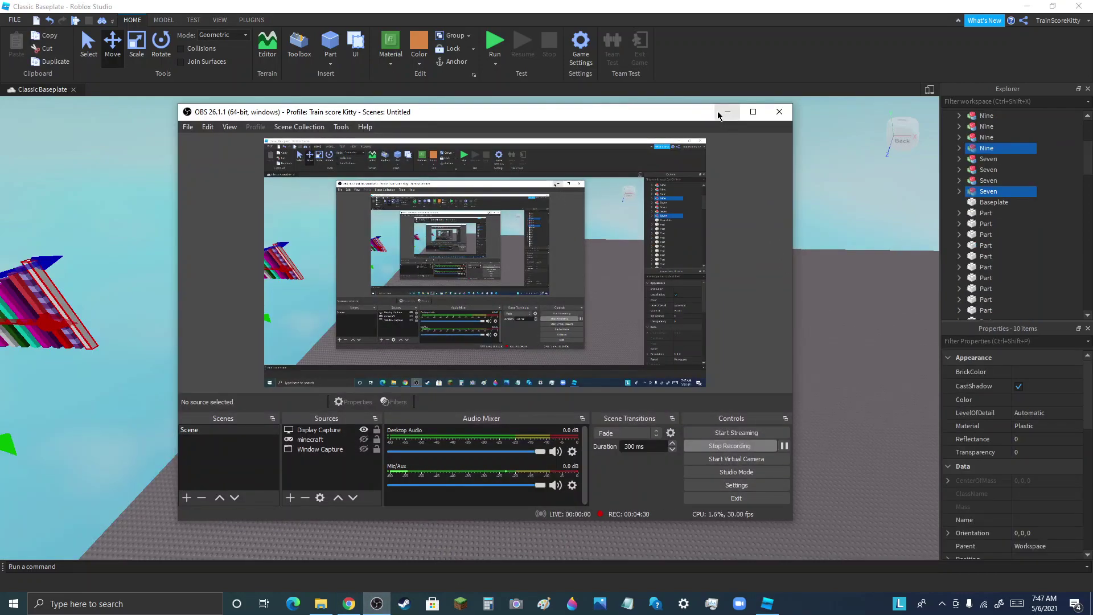
left_click(719, 114)
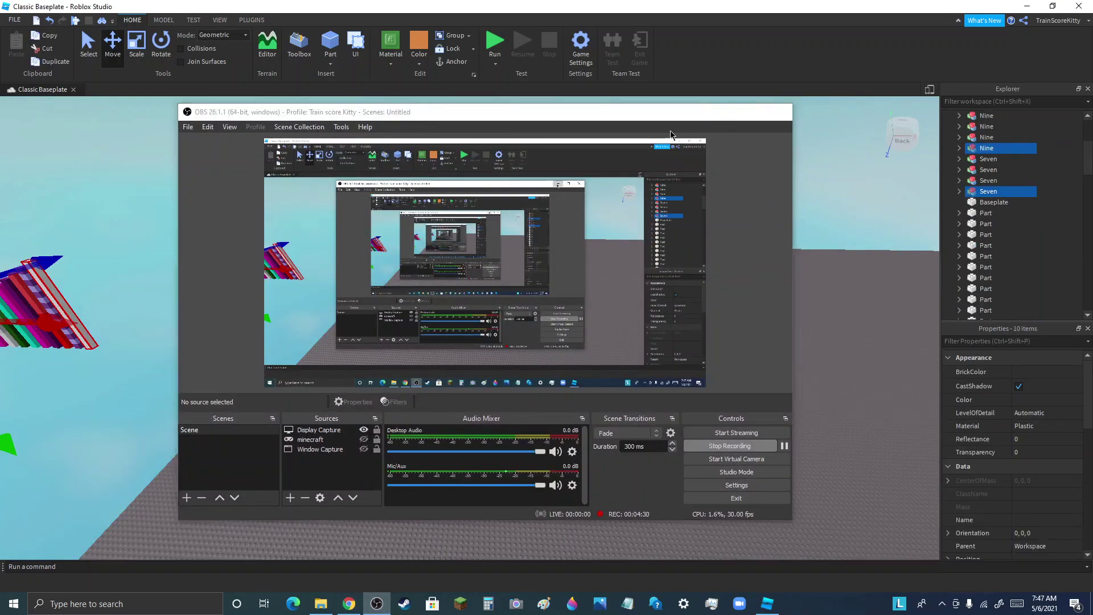
Move the selected ten-tower staircase across to the open area of the baseplate and deselect it.
left_click_drag(48, 336, 870, 323)
scroll(870, 323, "up", 5)
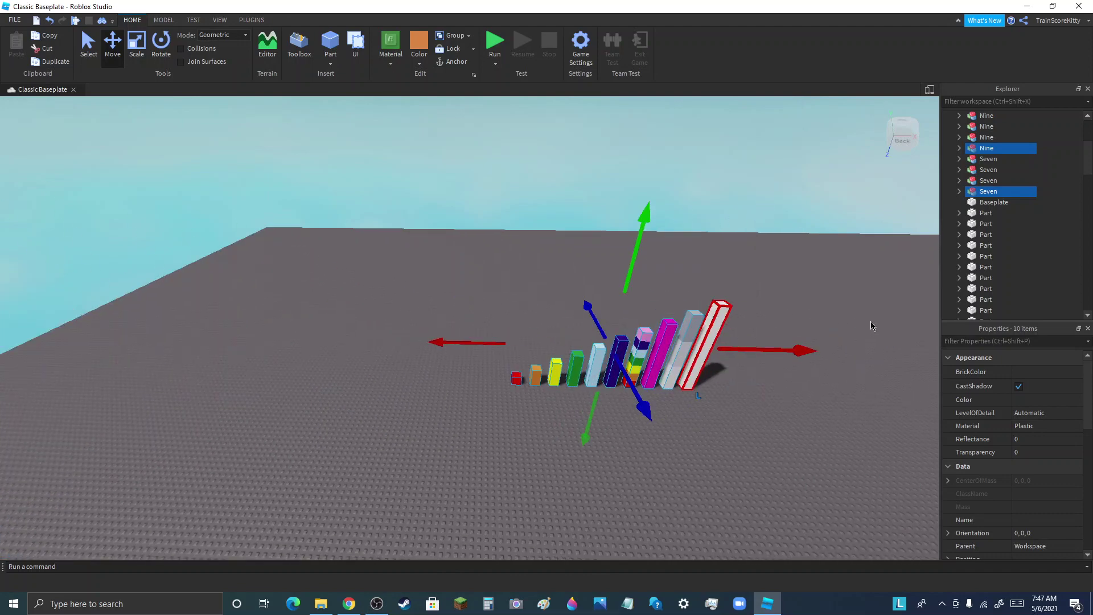
left_click(809, 341)
scroll(808, 342, "up", 2)
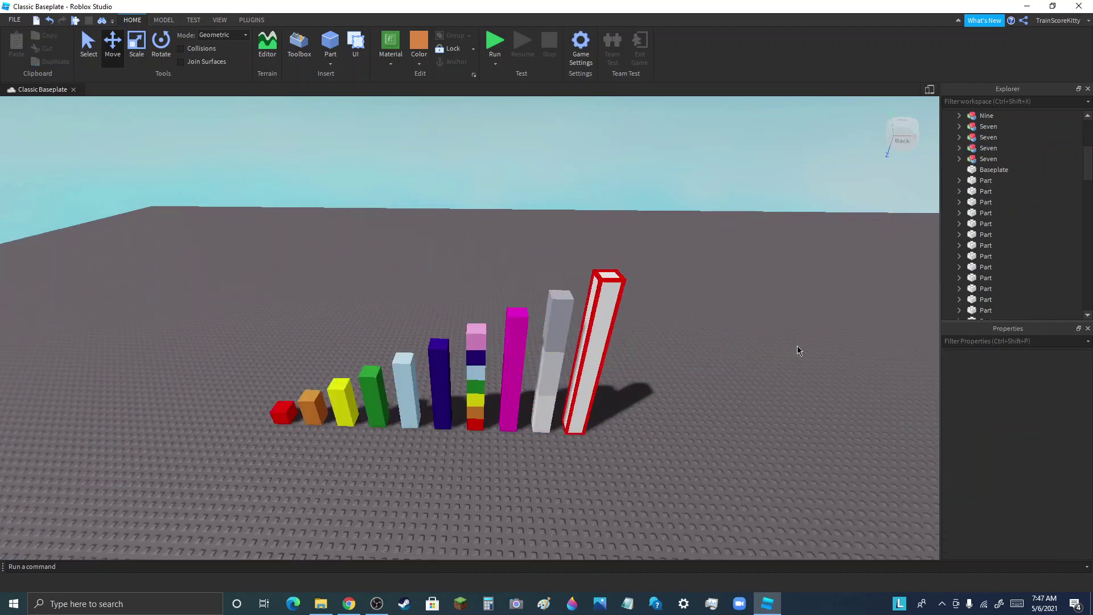
scroll(789, 347, "up", 3)
Rotate the red-edged white tower onto its side and turn it back upright.
left_click(513, 282)
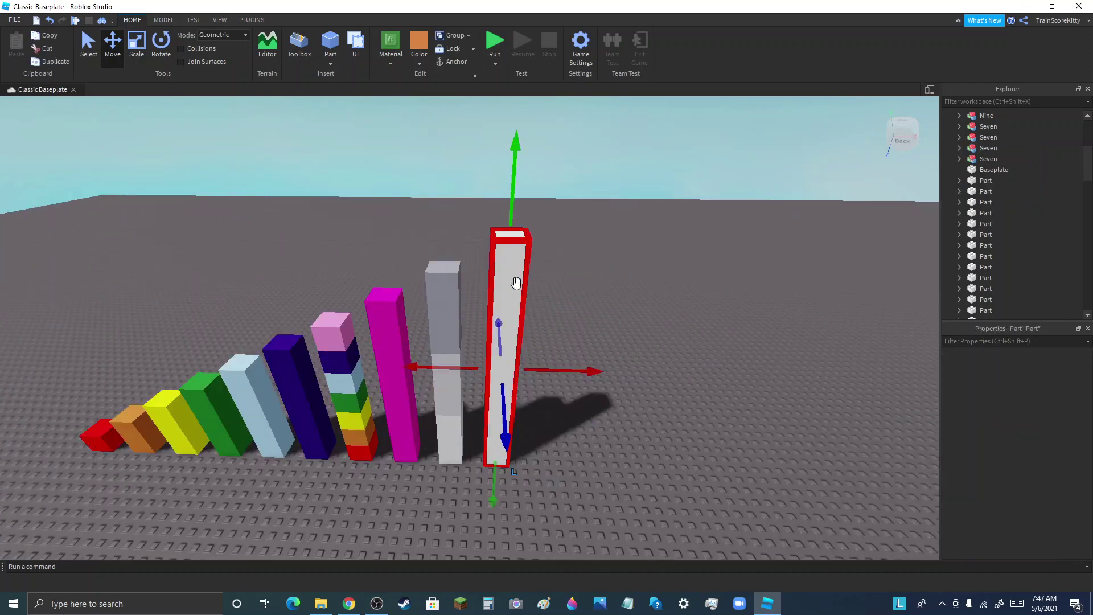
left_click(164, 45)
left_click_drag(564, 332, 513, 451)
left_click(513, 451)
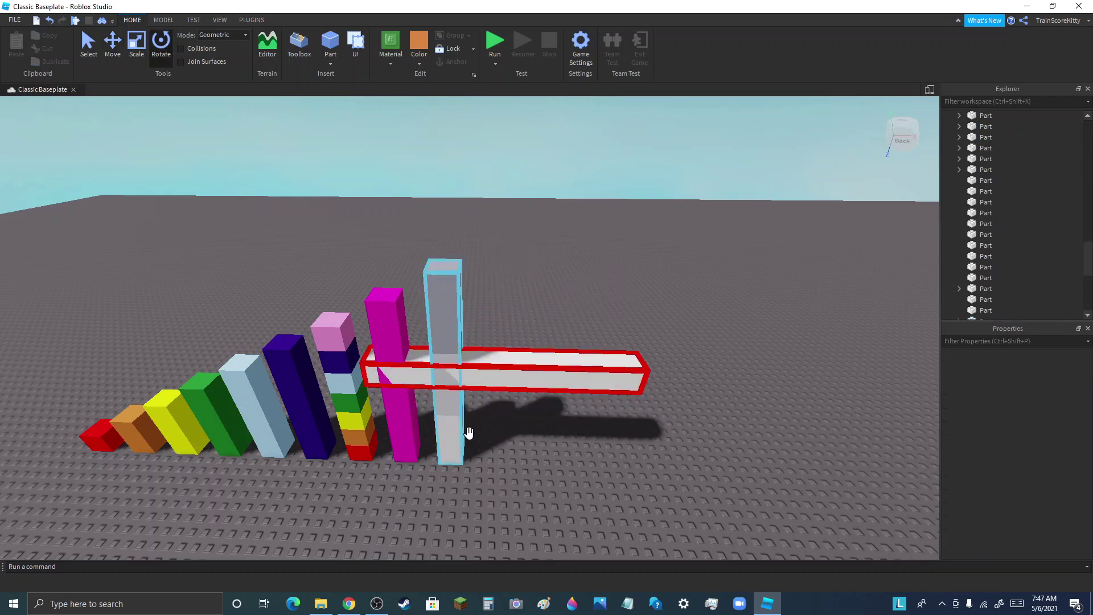
left_click(531, 376)
left_click_drag(561, 337, 573, 447)
left_click(526, 363)
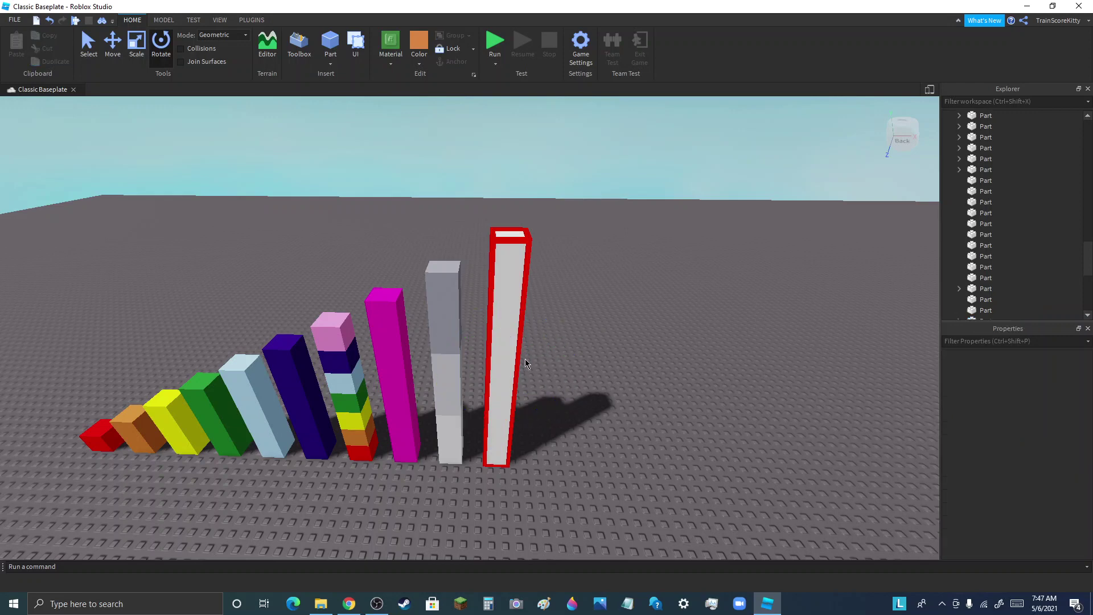
Duplicate the red-edged white tower and shift the copy 4 studs outward past the tall end of the row.
left_click(527, 363)
left_click(62, 65)
key("ctrl+2")
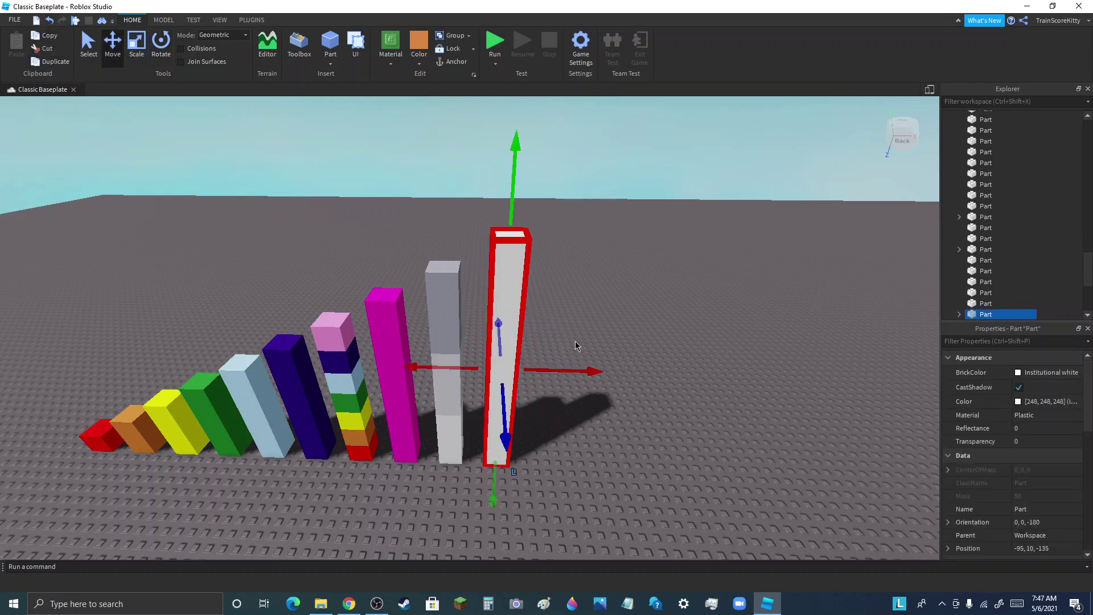
left_click_drag(566, 368, 629, 376)
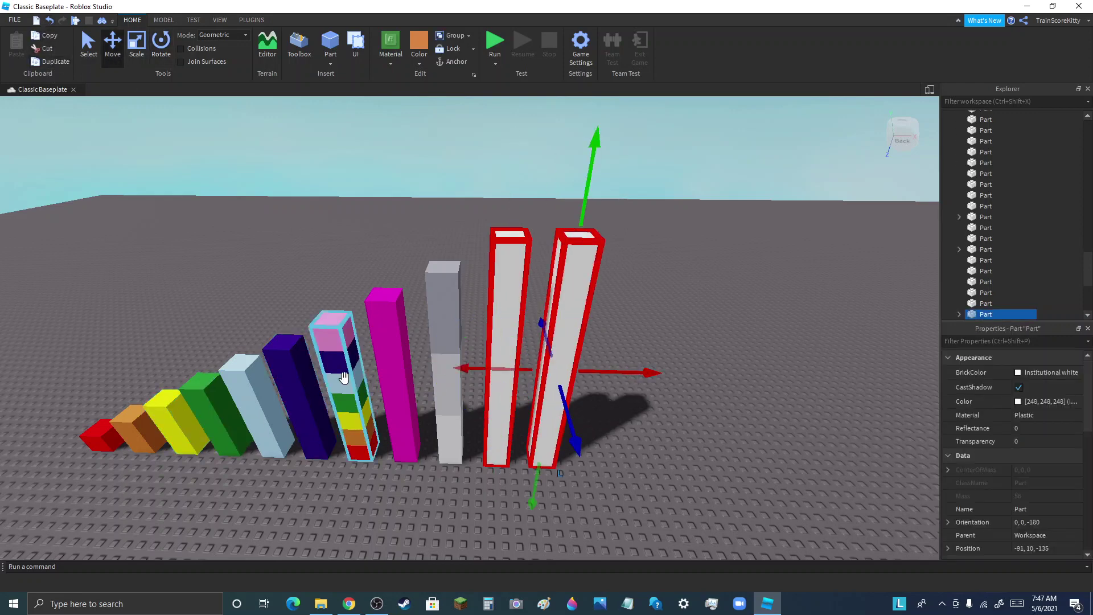
Duplicate the magenta tower and move the copy against the outer side of the duplicated white tower.
left_click(54, 61)
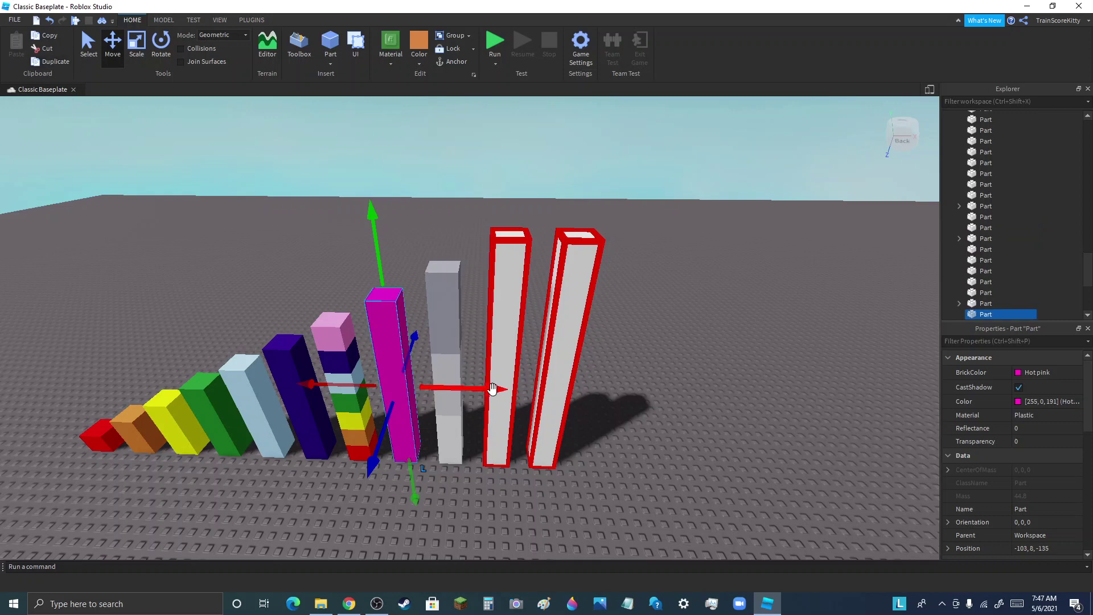
left_click_drag(493, 389, 692, 410)
left_click(707, 378)
Group the duplicated white and magenta towers and position the group apart from the tall end of the staircase.
left_click_drag(538, 198, 809, 538)
left_click(455, 37)
left_click_drag(572, 250, 525, 252)
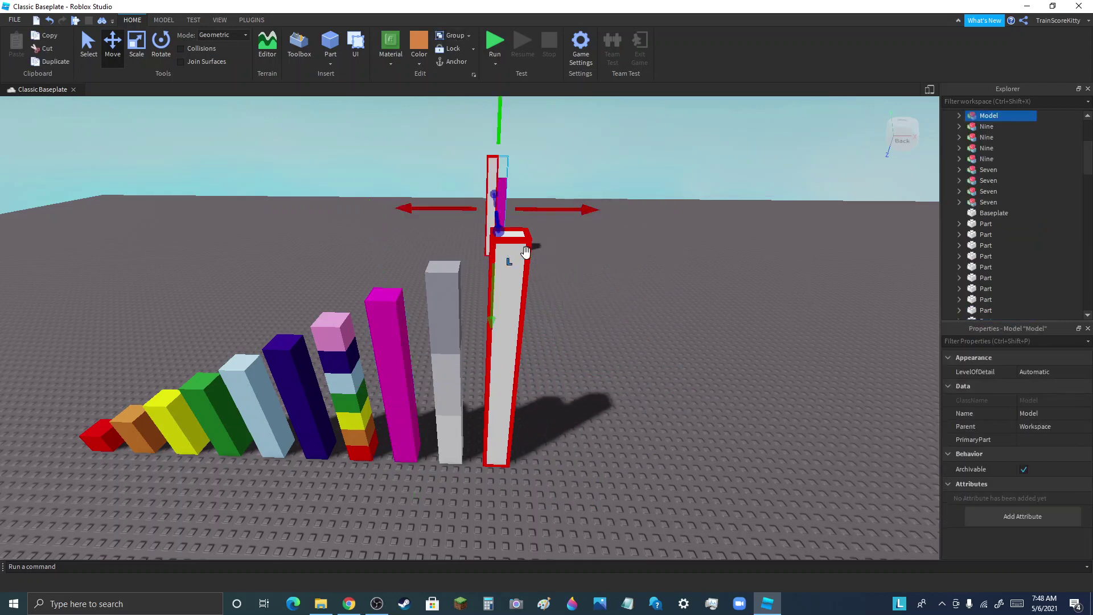
left_click_drag(489, 195, 608, 458)
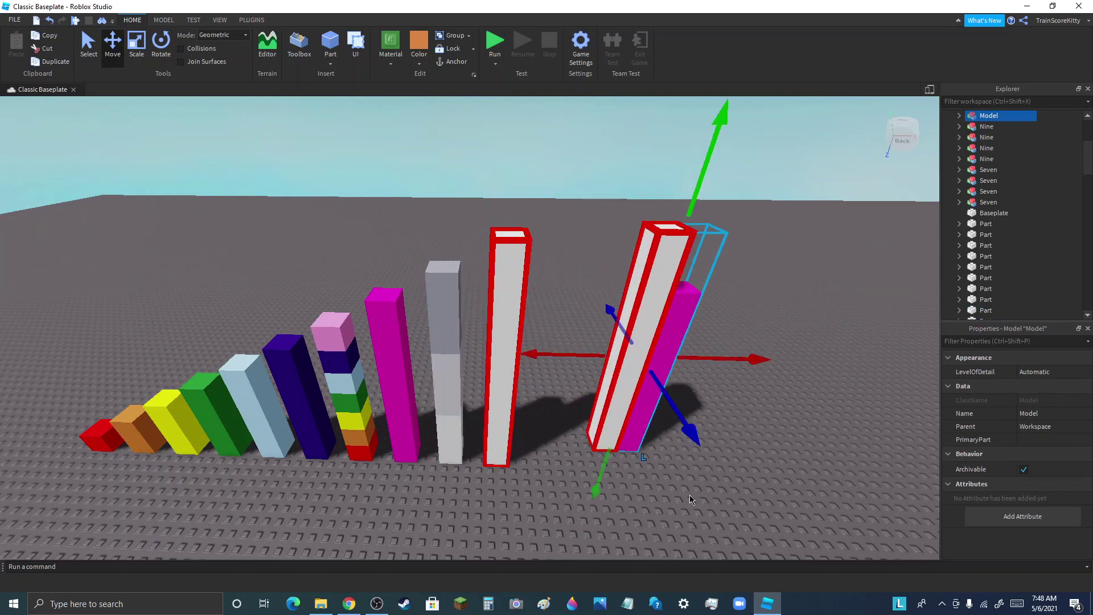
left_click(556, 504)
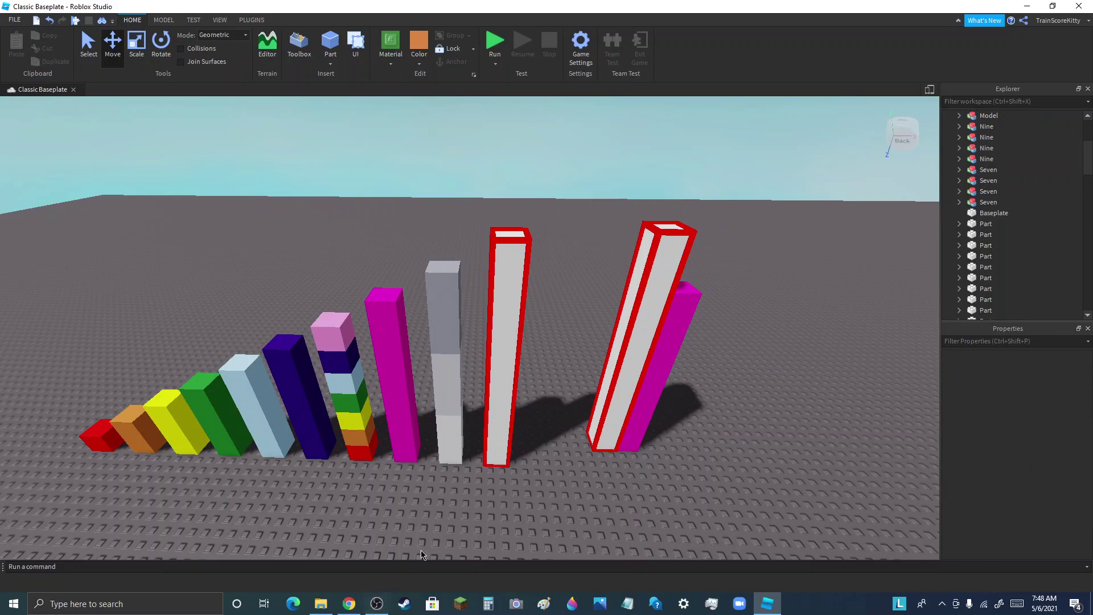
Examine the staircase and the white and magenta group from different distances and angles.
scroll(576, 426, "down", 10)
right_click_drag(600, 428, 608, 435)
scroll(600, 428, "up", 10)
scroll(600, 428, "down", 8)
scroll(601, 428, "up", 6)
right_click_drag(620, 195, 621, 195)
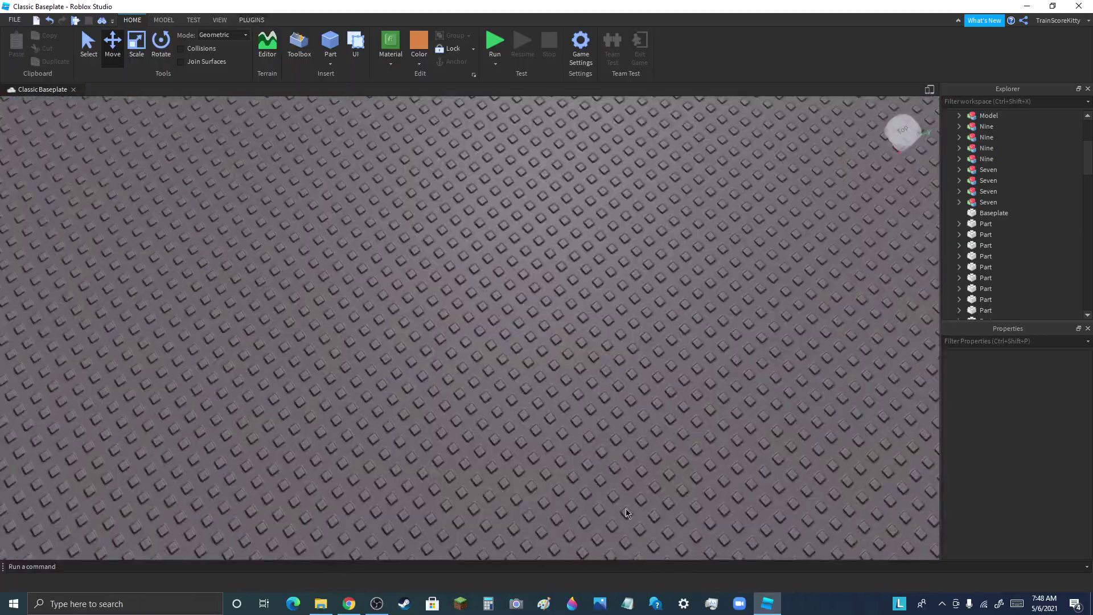
right_click_drag(590, 460, 590, 460)
right_click_drag(402, 199, 408, 255)
scroll(490, 275, "down", 5)
scroll(439, 272, "up", 8)
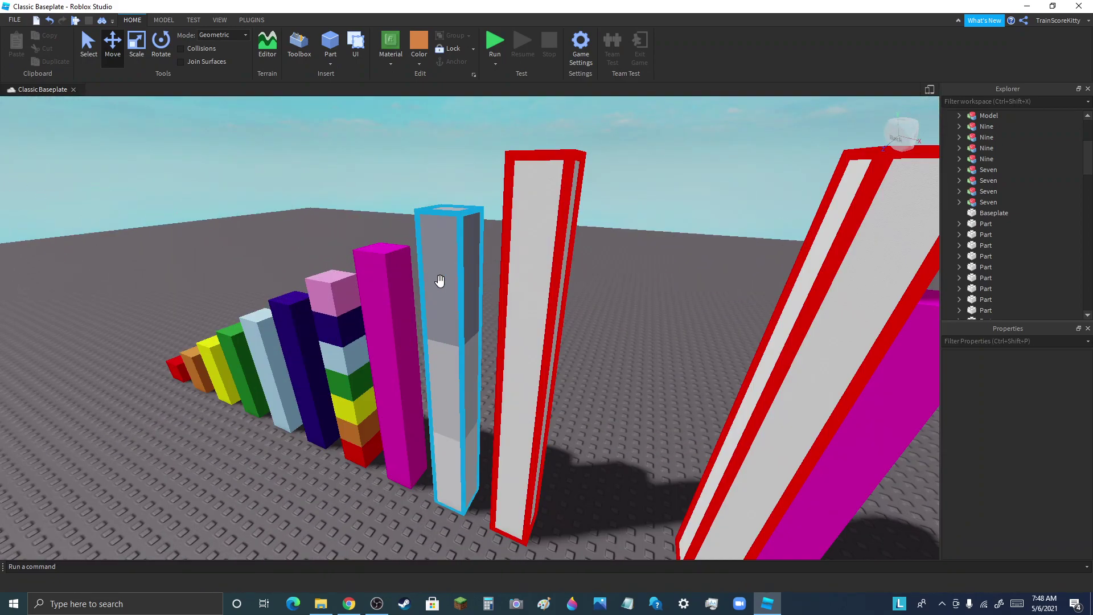
Select the grouped white and magenta towers and shift the group slightly on the baseplate.
left_click_drag(440, 281, 456, 505)
right_click_drag(483, 476, 484, 476)
left_click_drag(484, 424, 451, 445)
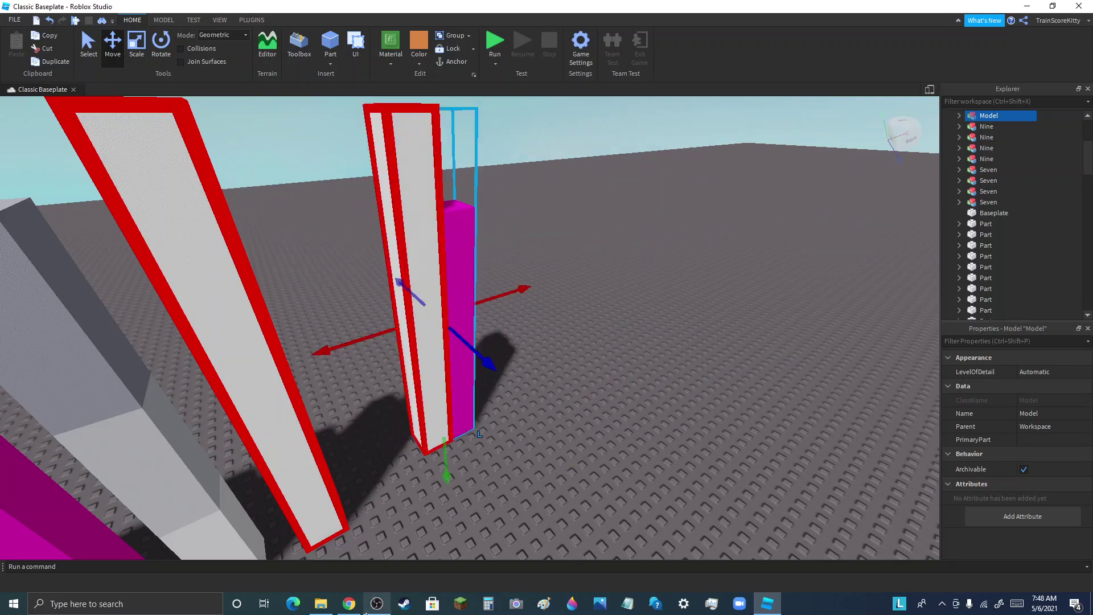